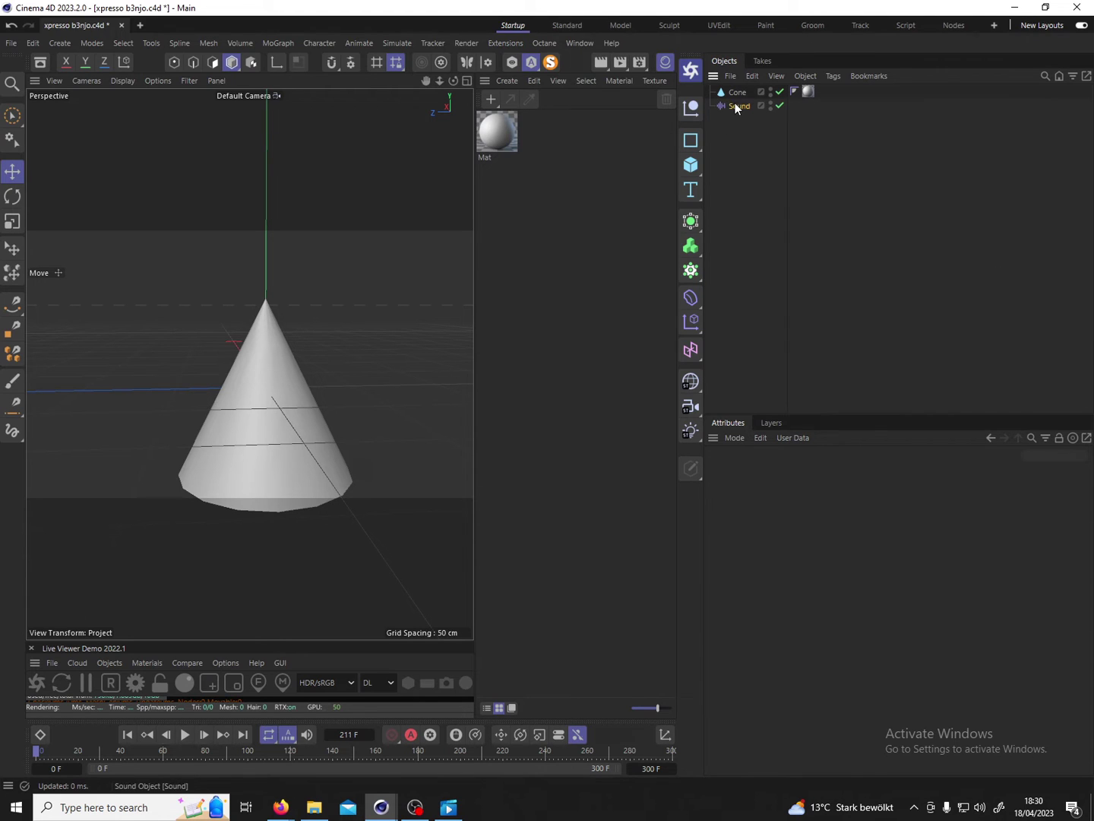
# Select the Sound effector in the Objects manager so its attributes appear
pyautogui.click(736, 105)
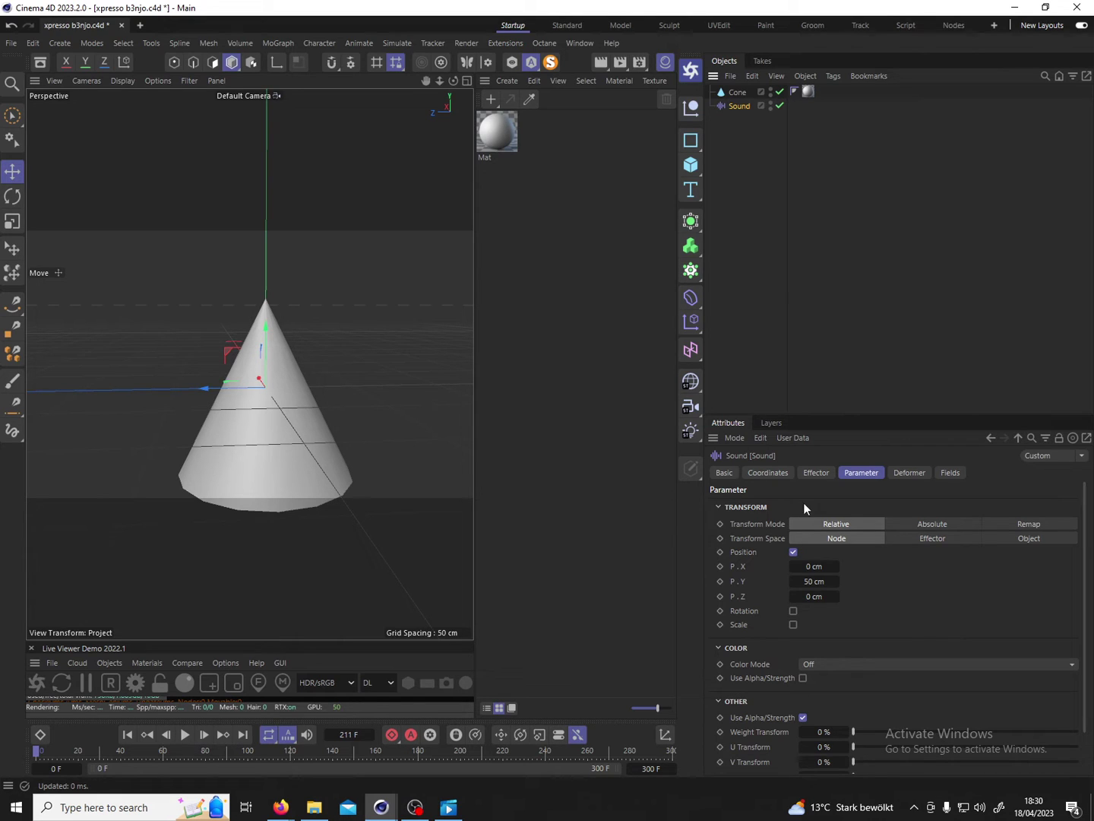
# Show the Sound effector's Effector settings, scrolled down to its sound track, amplitude graph and gradient
pyautogui.click(776, 475)
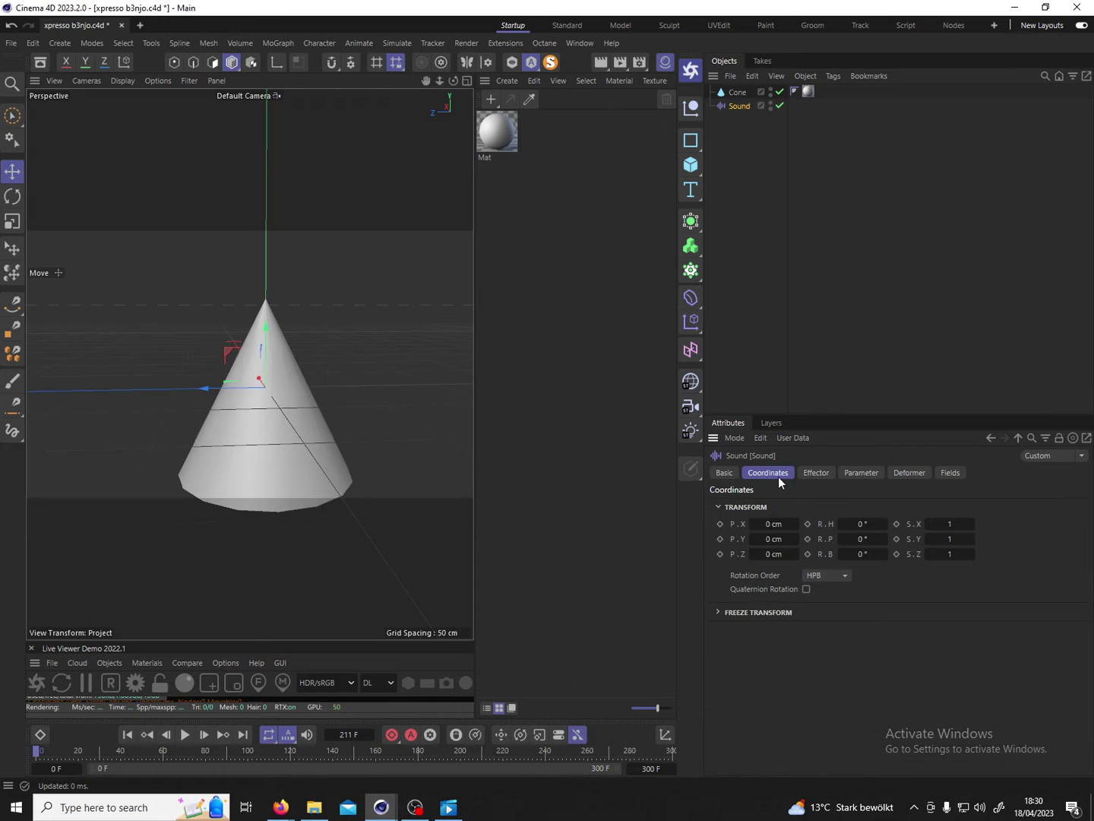
pyautogui.click(817, 473)
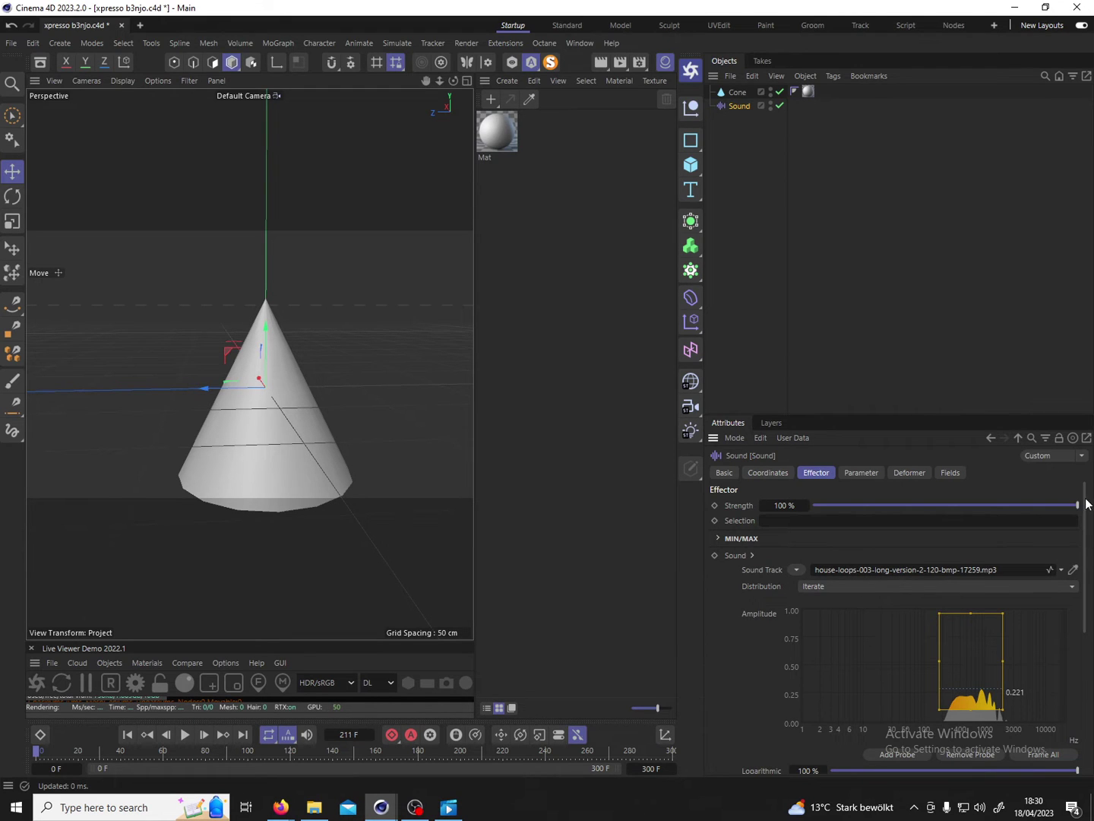
pyautogui.scroll(-2, 1087, 503)
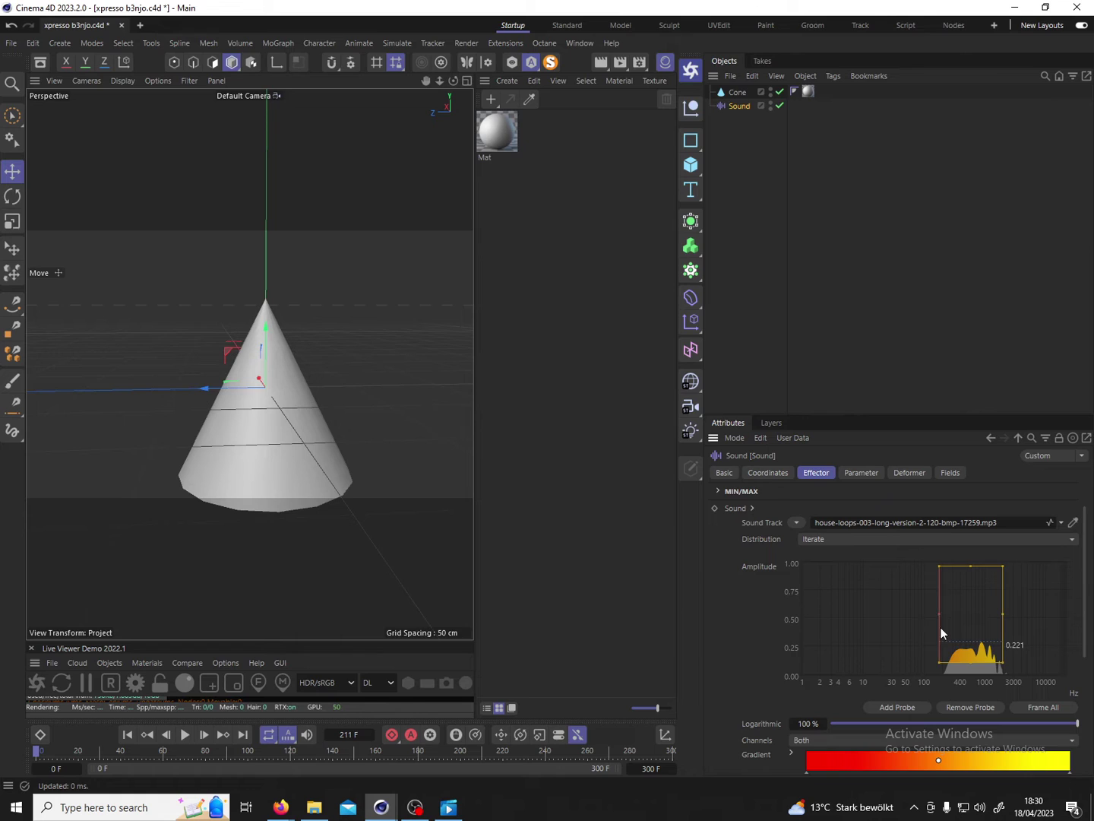
# Pause playback at frame 45 and narrow the amplitude probe to a thin band just above 100 Hz (0.392)
pyautogui.click(183, 735)
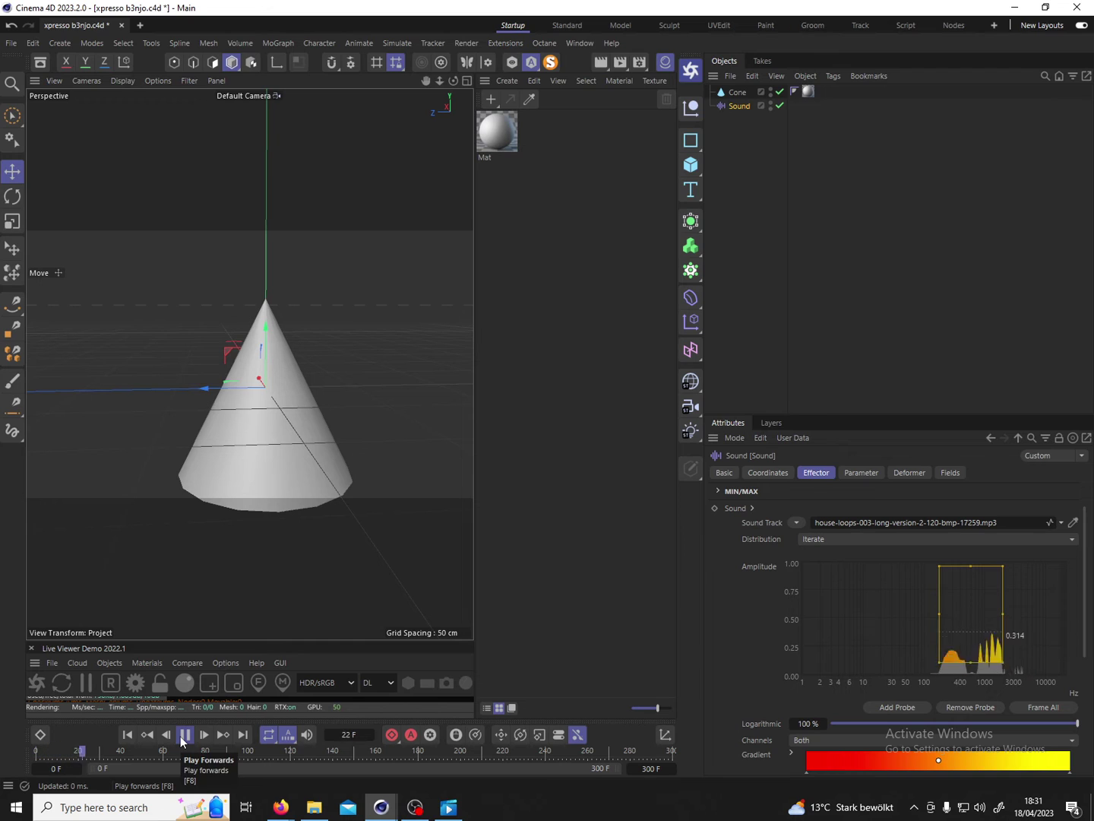
pyautogui.click(184, 734)
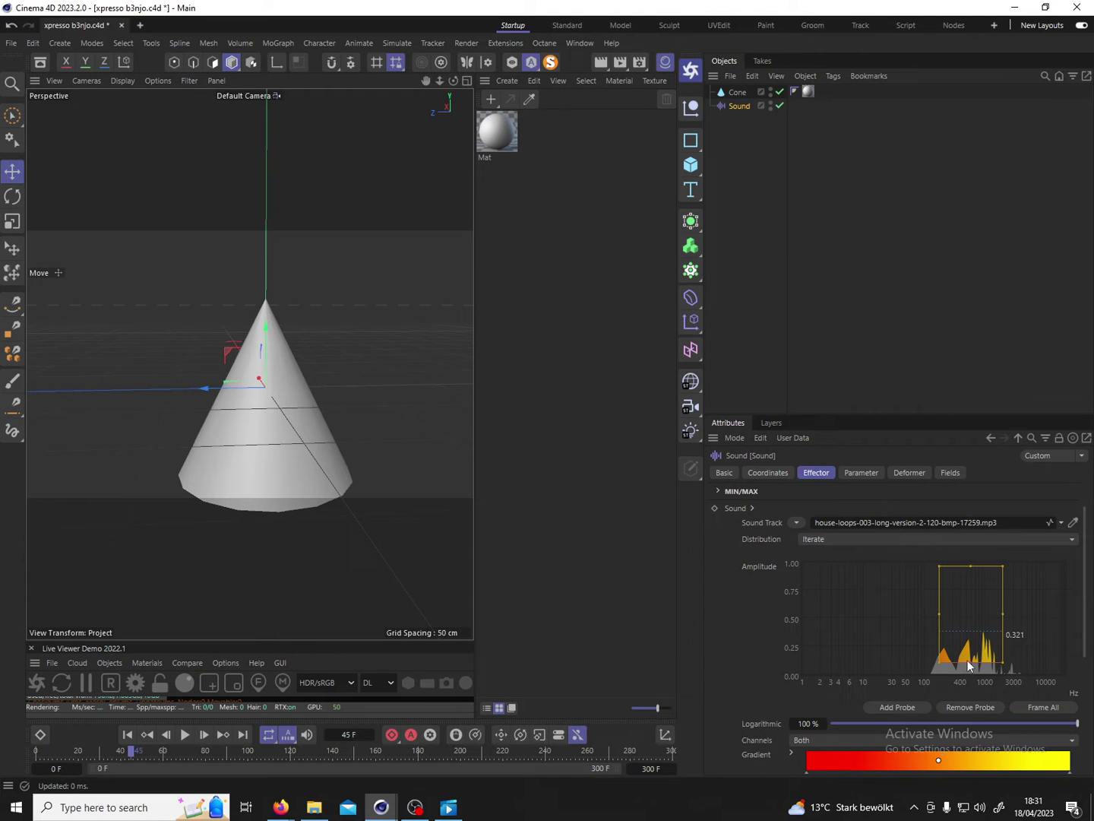
pyautogui.moveTo(972, 663)
pyautogui.mouseDown()
pyautogui.moveTo(972, 619)
pyautogui.moveTo(971, 663)
pyautogui.mouseUp()
pyautogui.moveTo(1003, 612); pyautogui.dragTo(958, 614)
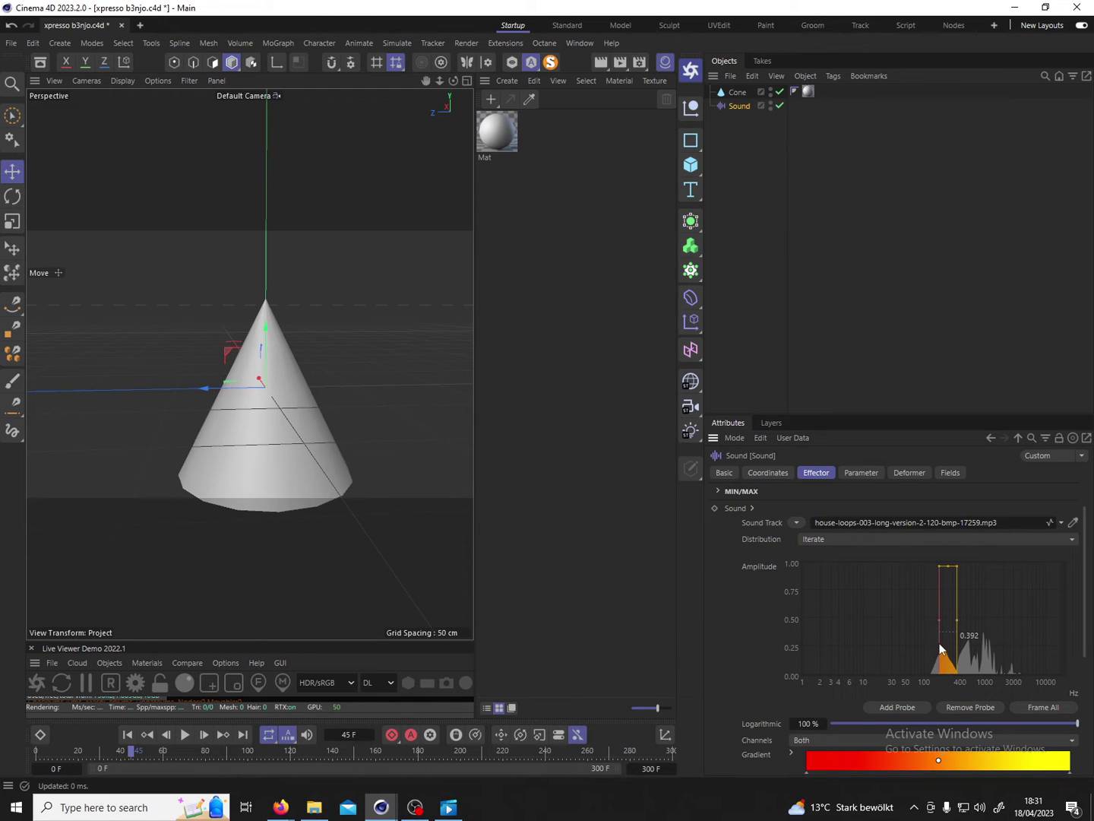
pyautogui.moveTo(940, 633)
pyautogui.mouseDown()
pyautogui.moveTo(920, 631)
pyautogui.moveTo(947, 626)
pyautogui.moveTo(928, 626)
pyautogui.mouseUp()
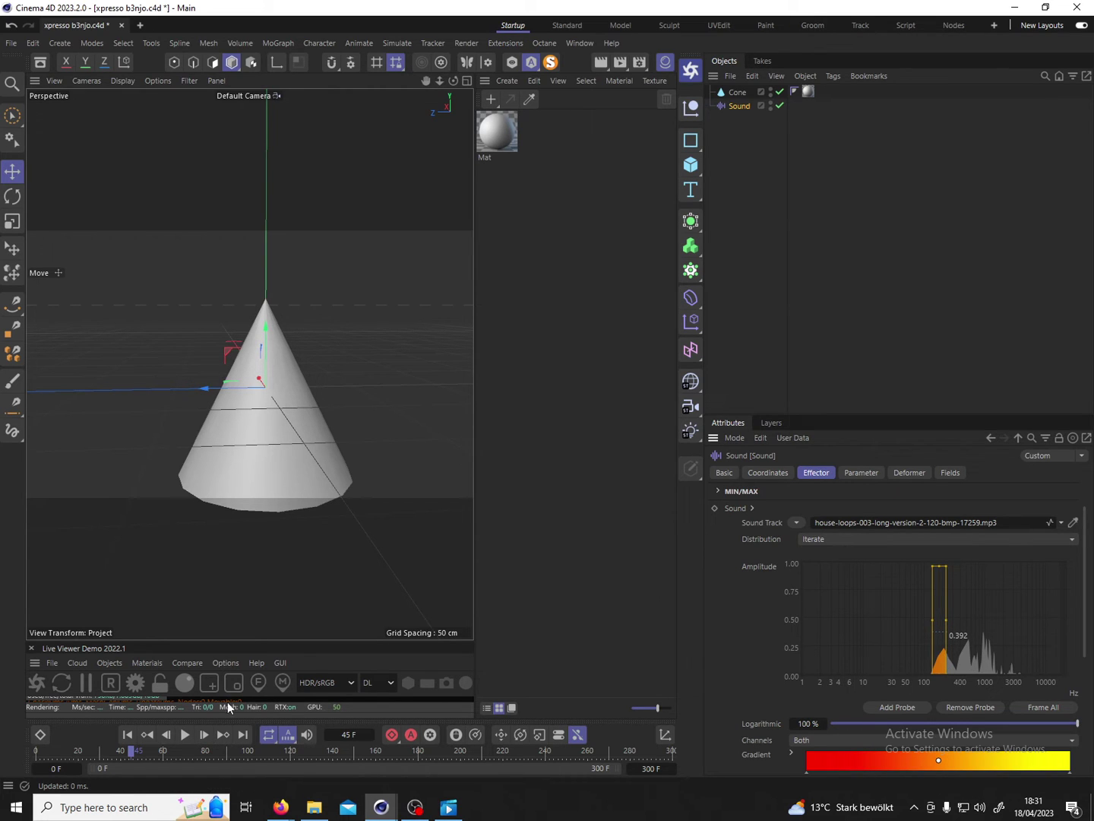
# Play back to check the probe reading, then add a null named XPRESSO
pyautogui.click(185, 734)
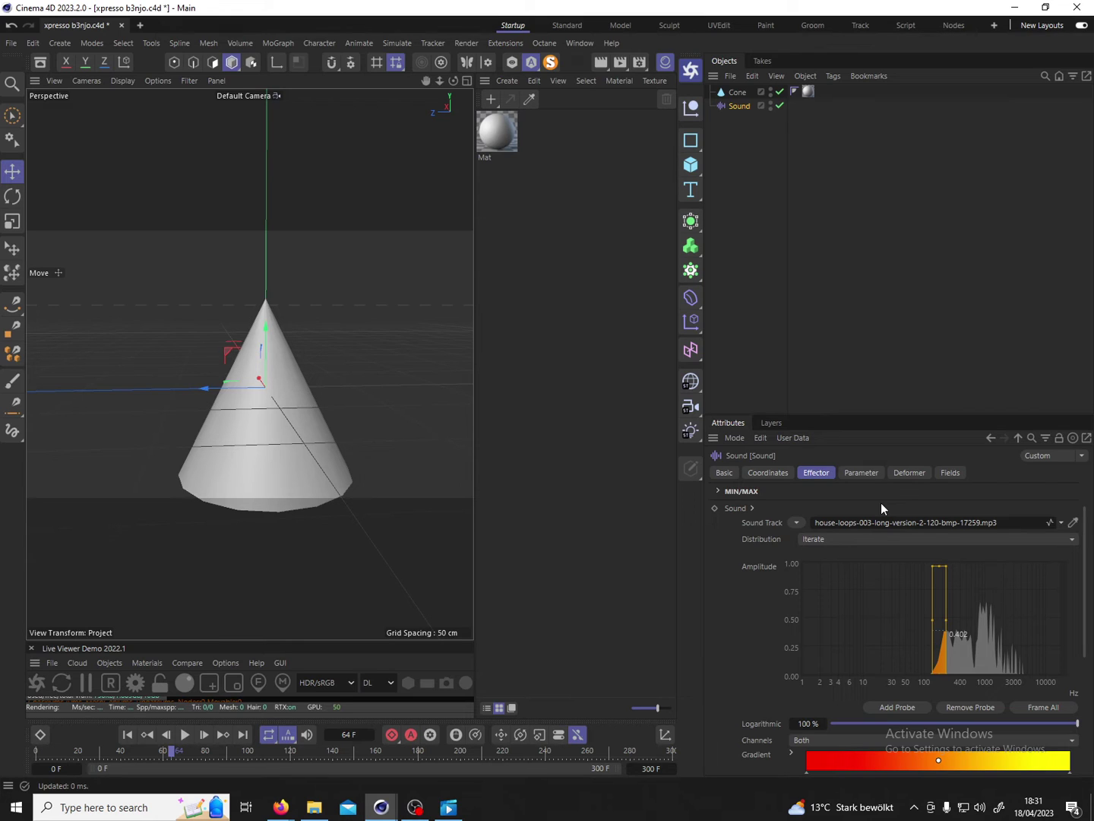
pyautogui.click(690, 106)
pyautogui.doubleClick(735, 92)
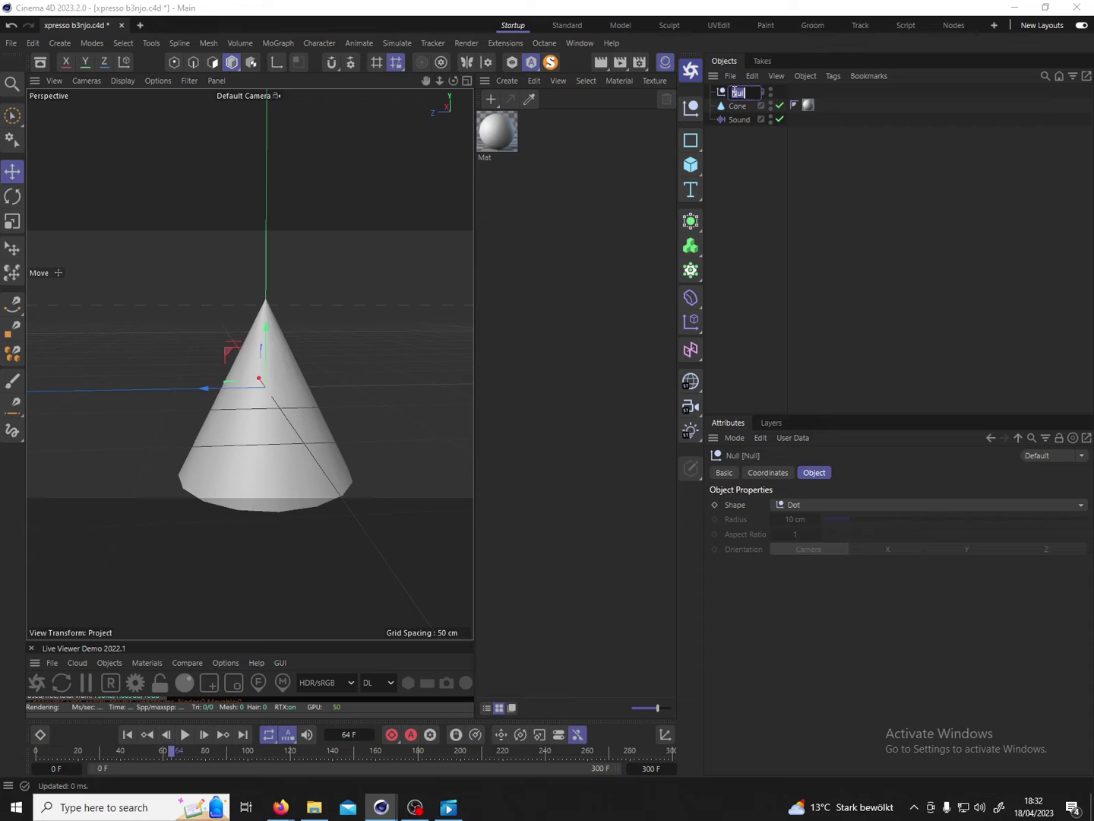
pyautogui.write('XPRESSO')
pyautogui.press('Return')
# Give XPRESSO an XPresso tag from Programming Tags, opening the XPresso editor
pyautogui.rightClick(735, 92)
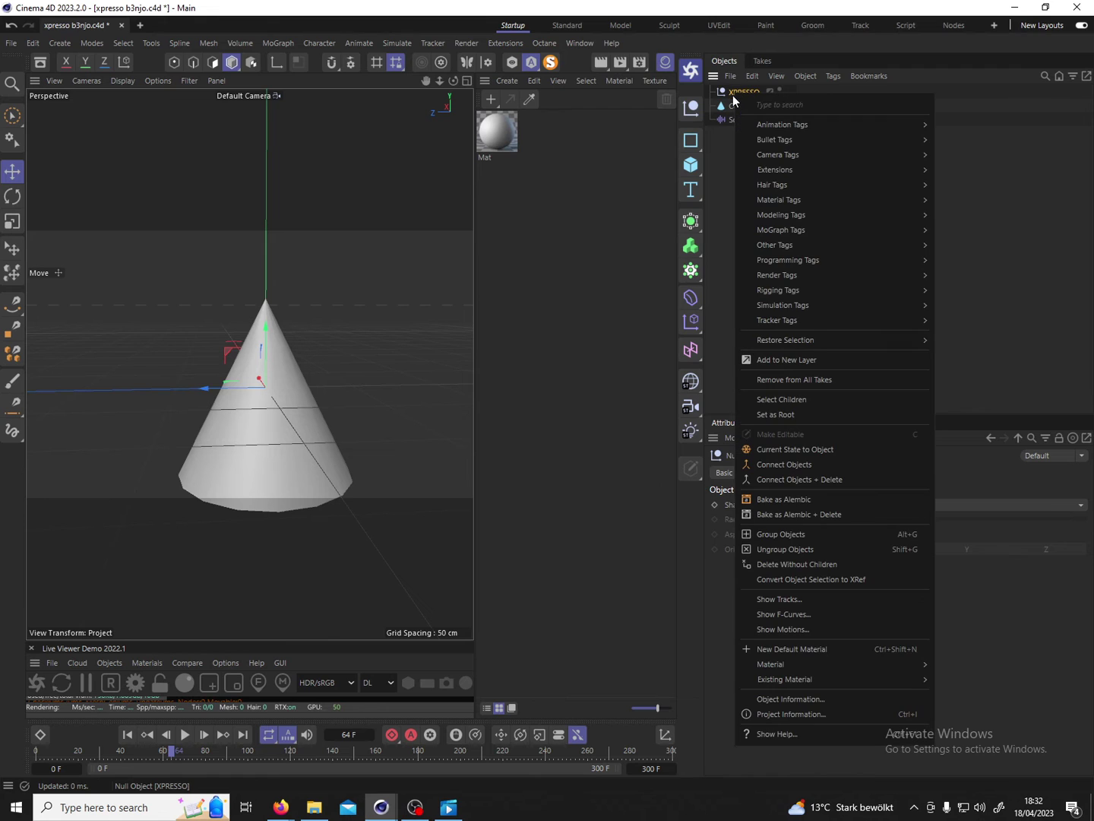
pyautogui.moveTo(830, 240)
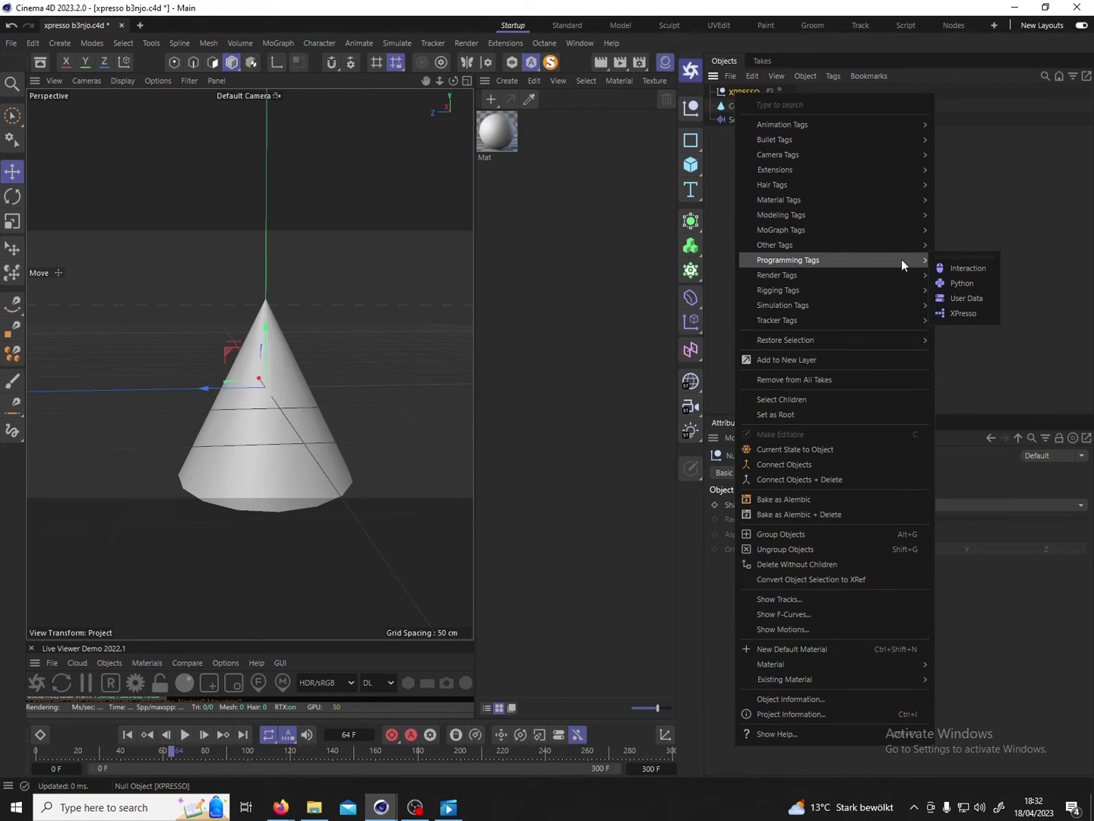
pyautogui.click(966, 314)
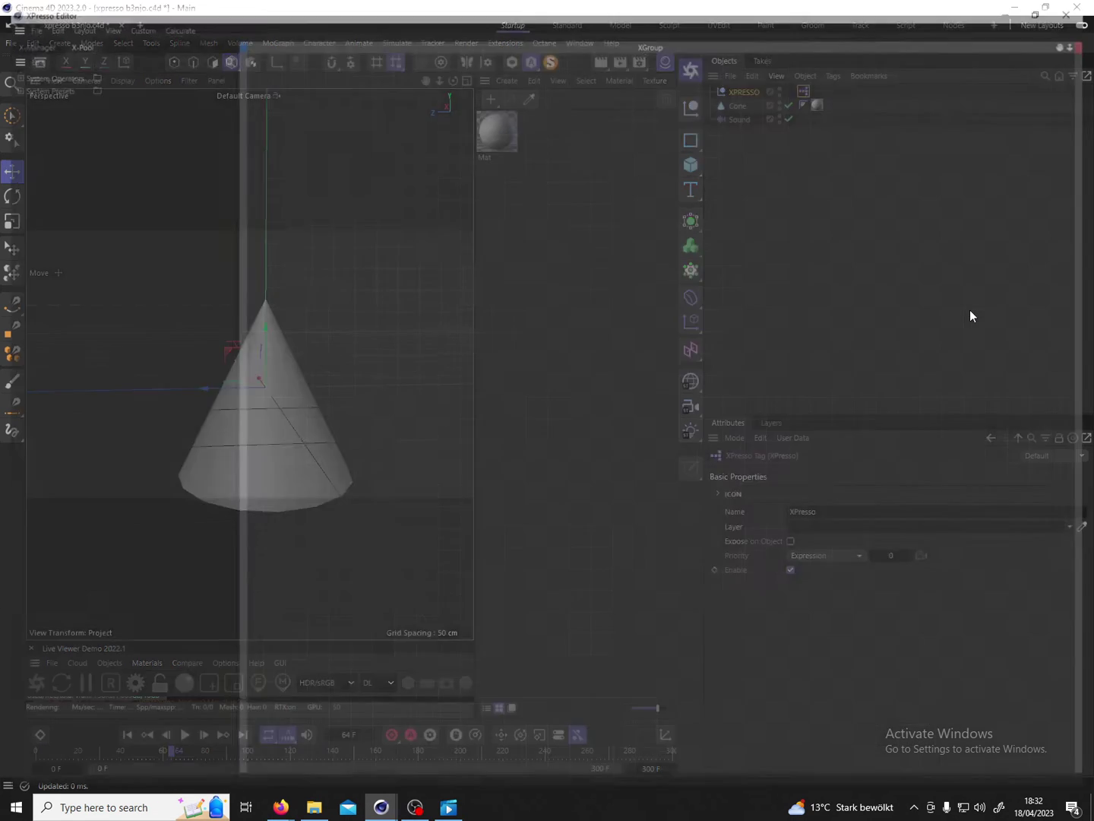
# Restore the XPresso editor from full screen and shrink it to reveal XPRESSO, Cone and Sound
pyautogui.click(1044, 9)
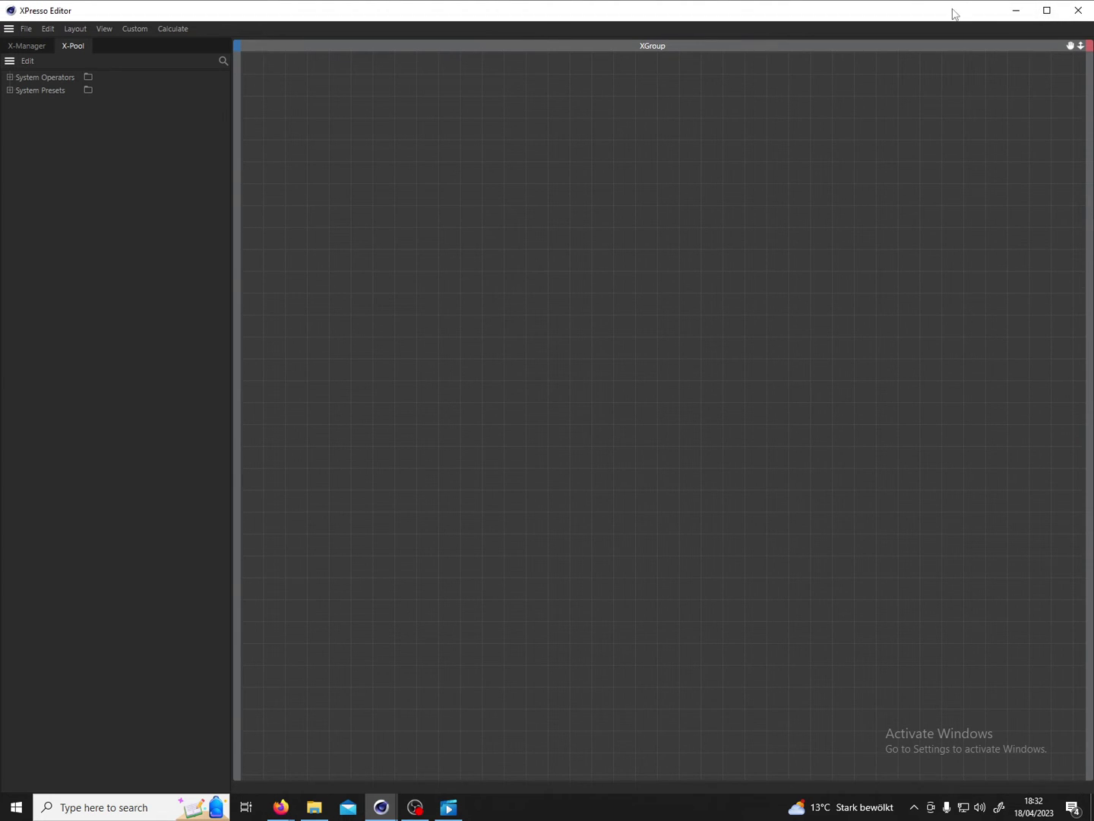
pyautogui.moveTo(952, 5); pyautogui.dragTo(920, 274)
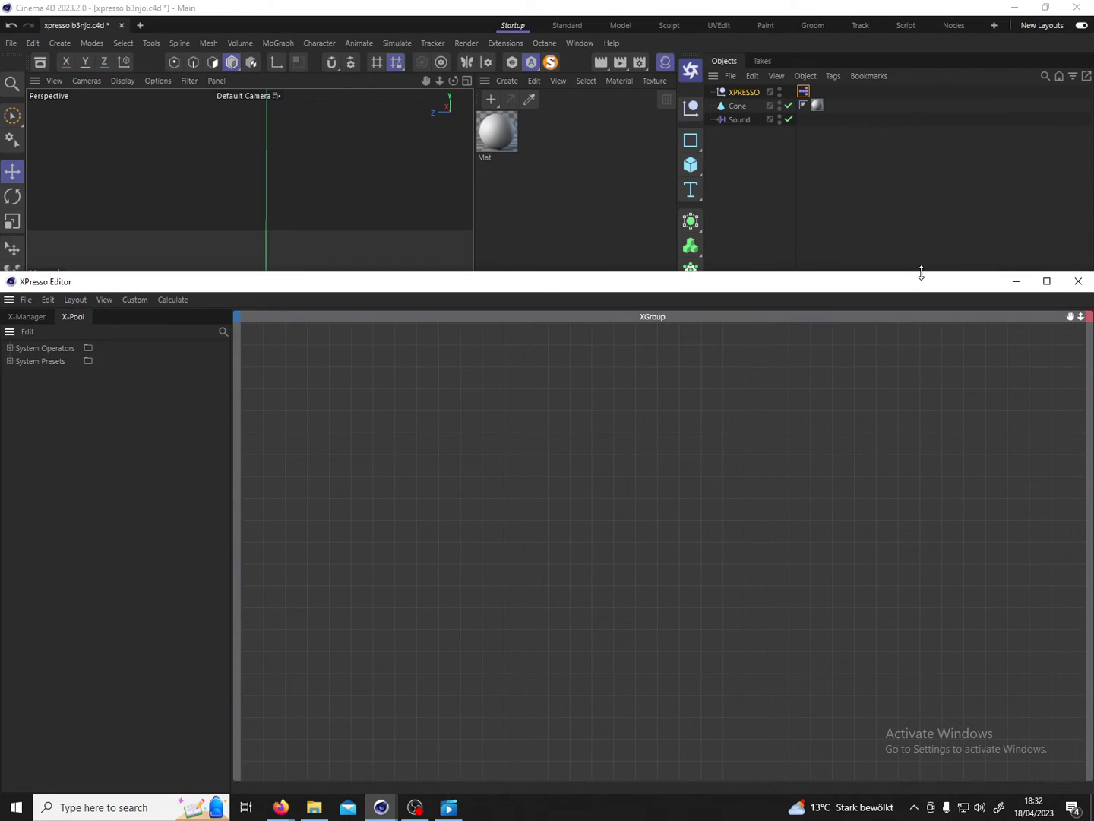
# Drop the Sound object and the Mat material into the XGroup as nodes
pyautogui.click(734, 122)
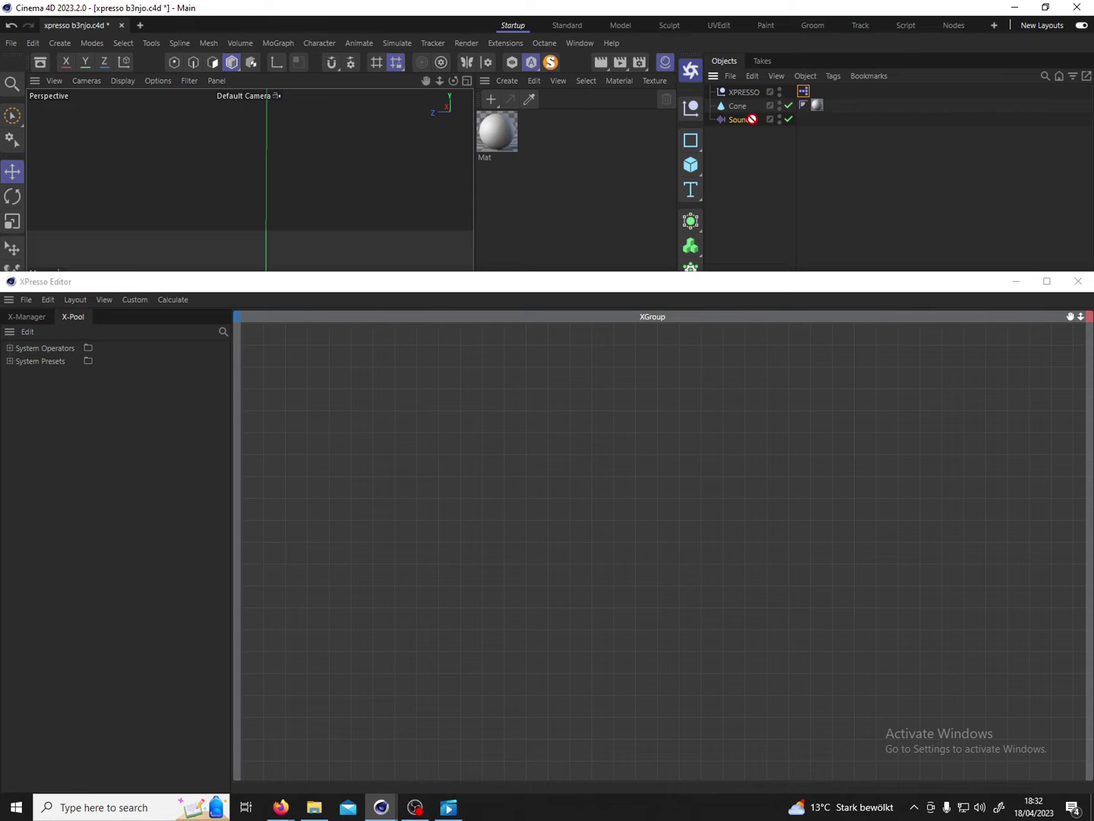
pyautogui.moveTo(262, 582); pyautogui.dragTo(313, 537)
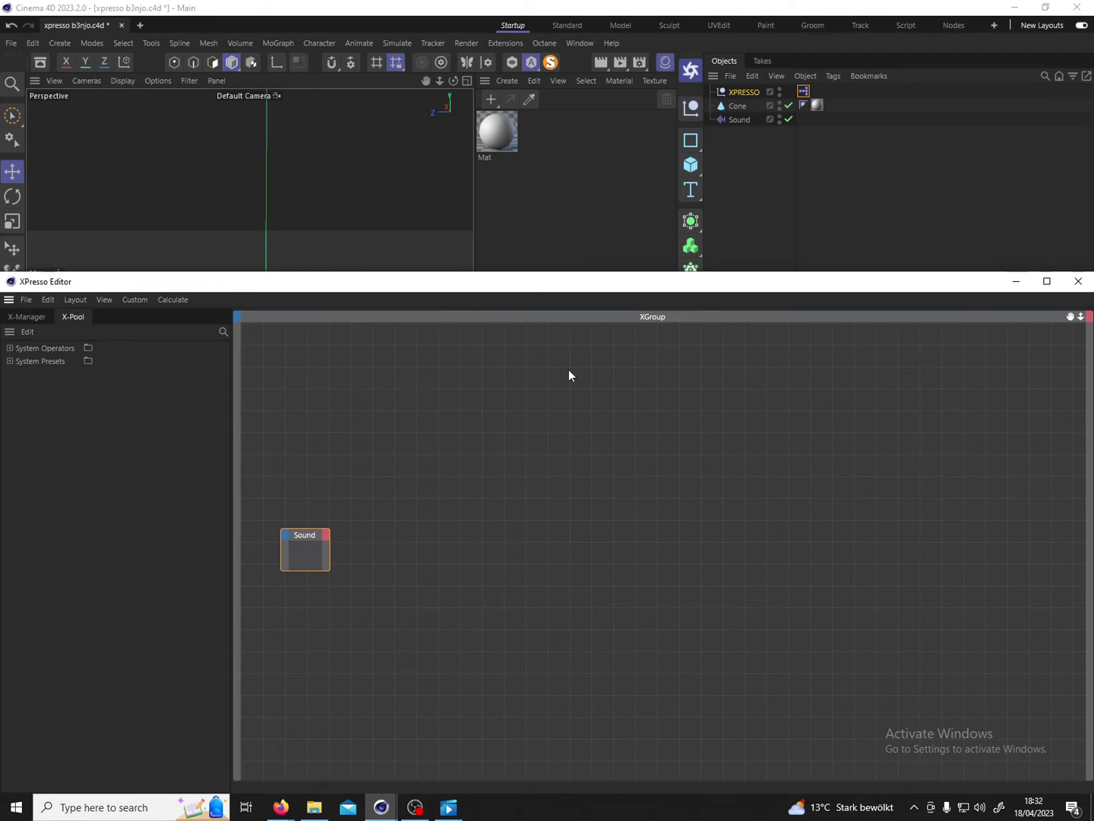
pyautogui.moveTo(497, 128); pyautogui.dragTo(967, 583)
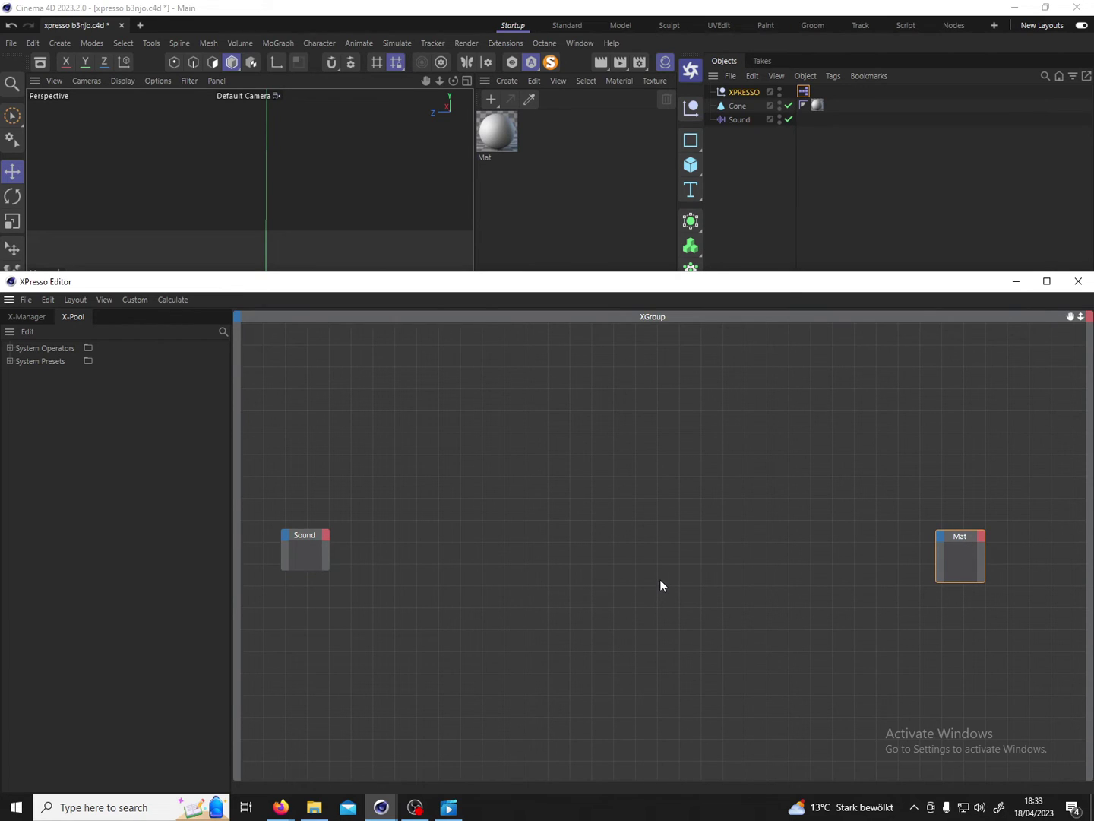
# Add a Luminance > Luminance Brightness input port to the Mat node
pyautogui.click(941, 537)
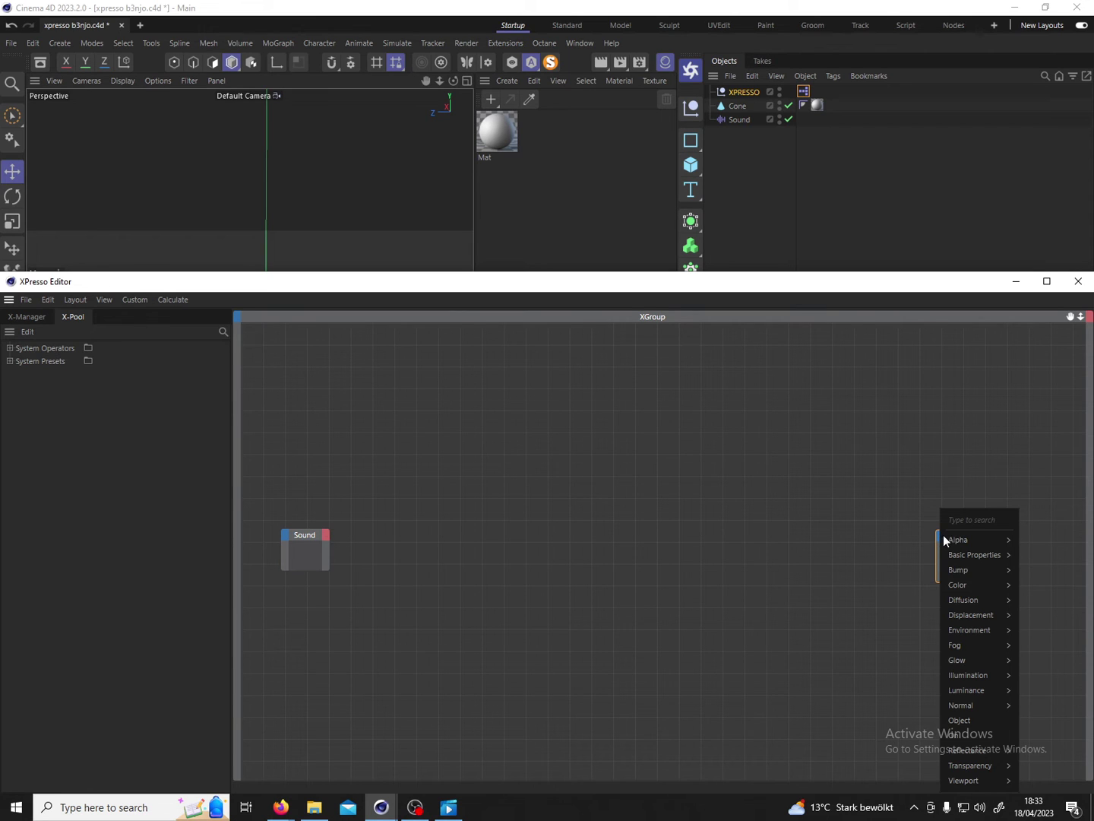
pyautogui.moveTo(981, 692)
pyautogui.moveTo(981, 645)
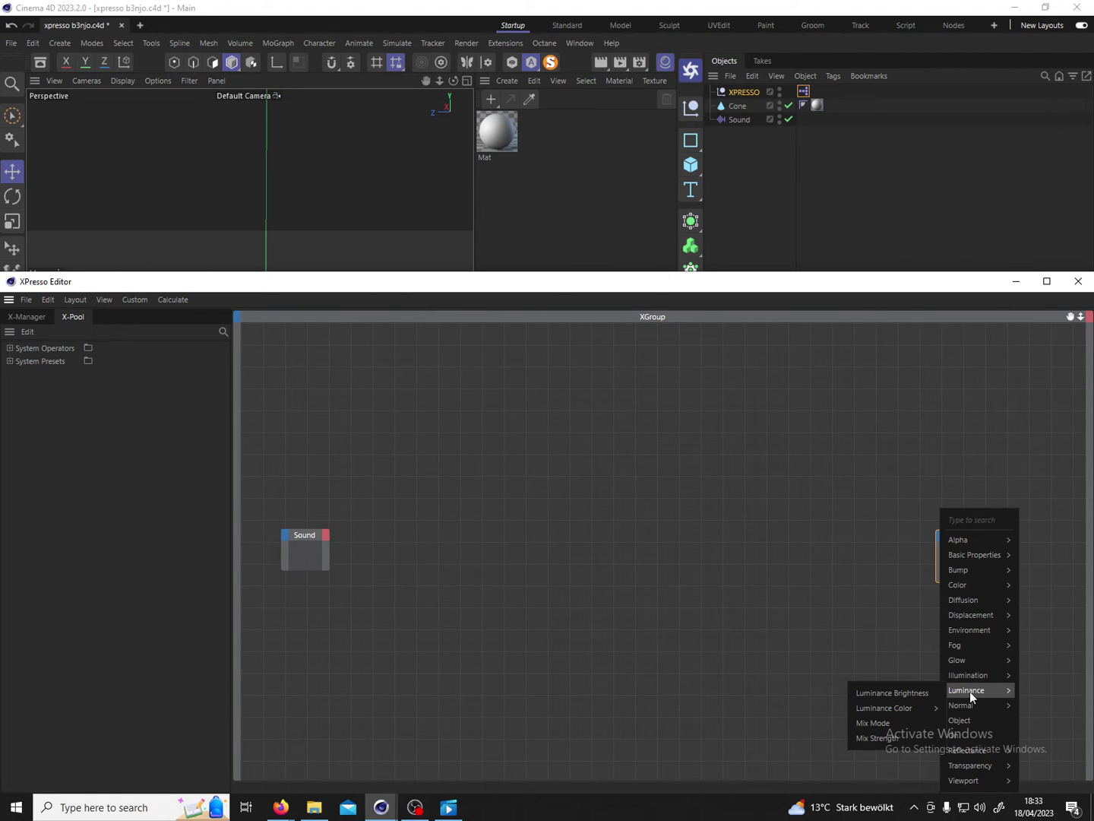
pyautogui.click(913, 693)
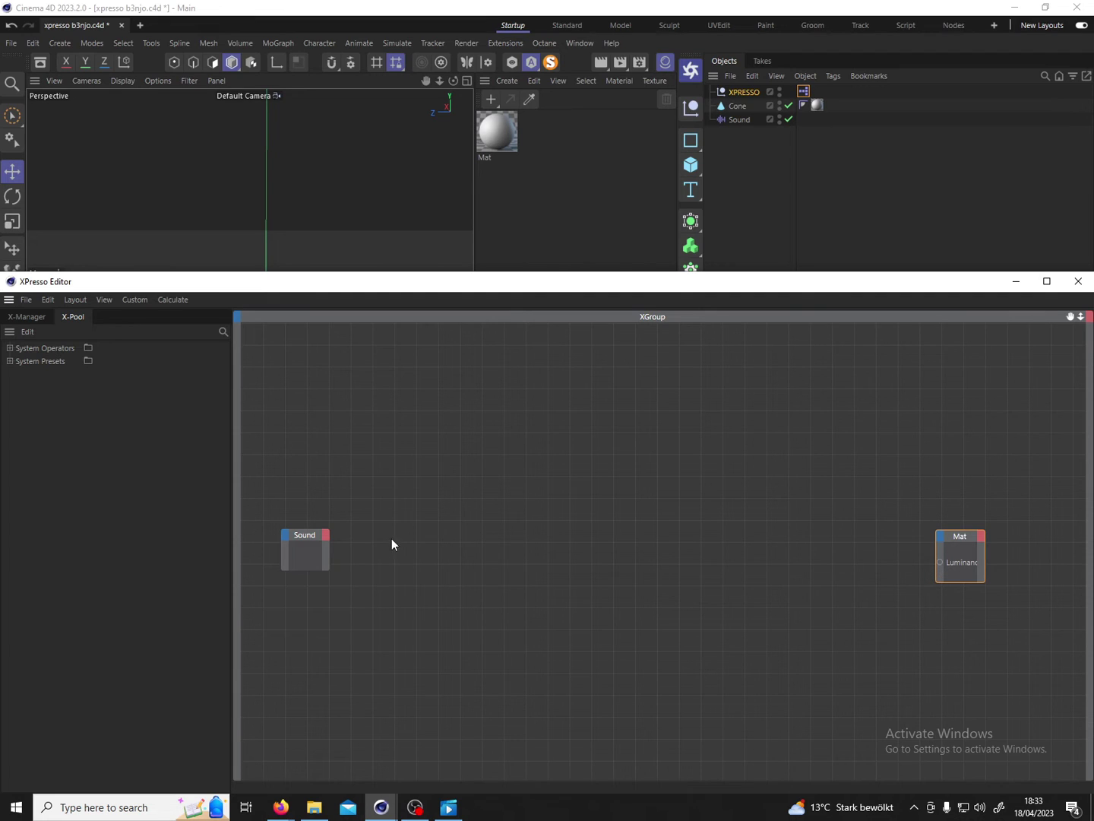
# Give the Sound node an Object output, add a Sample node, and wire Object into its Effector
pyautogui.click(325, 535)
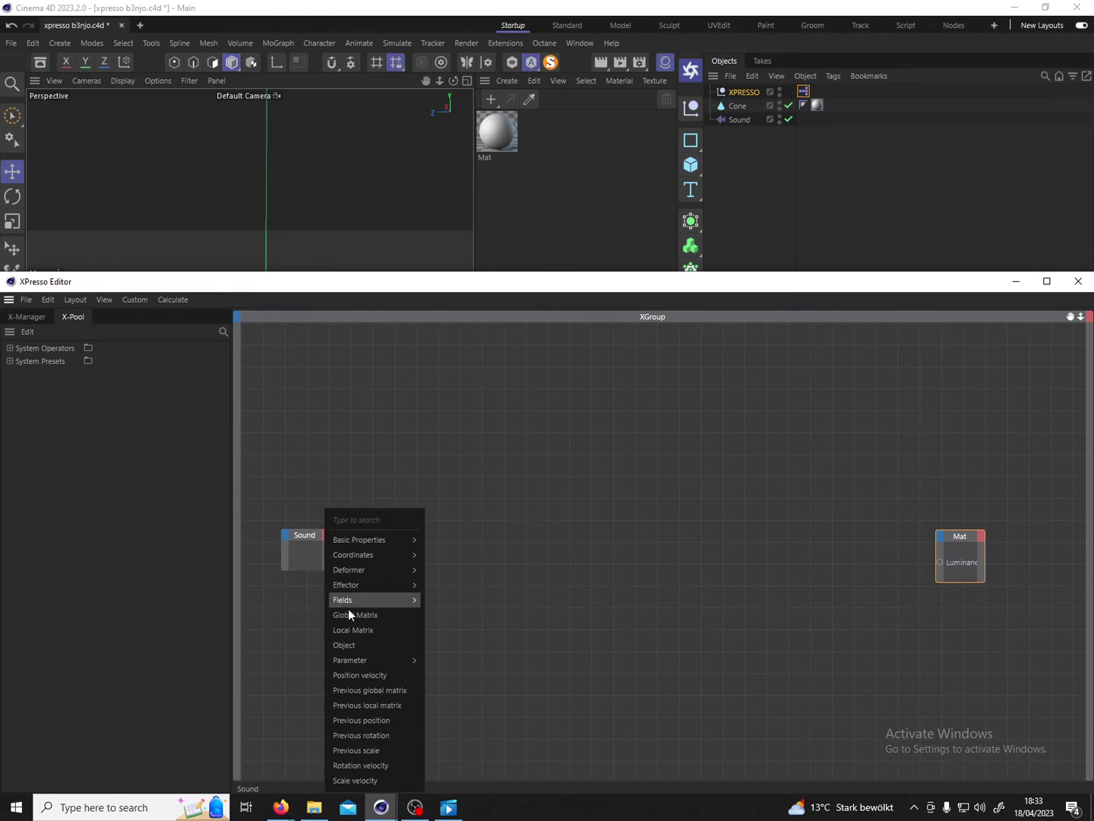
pyautogui.click(351, 647)
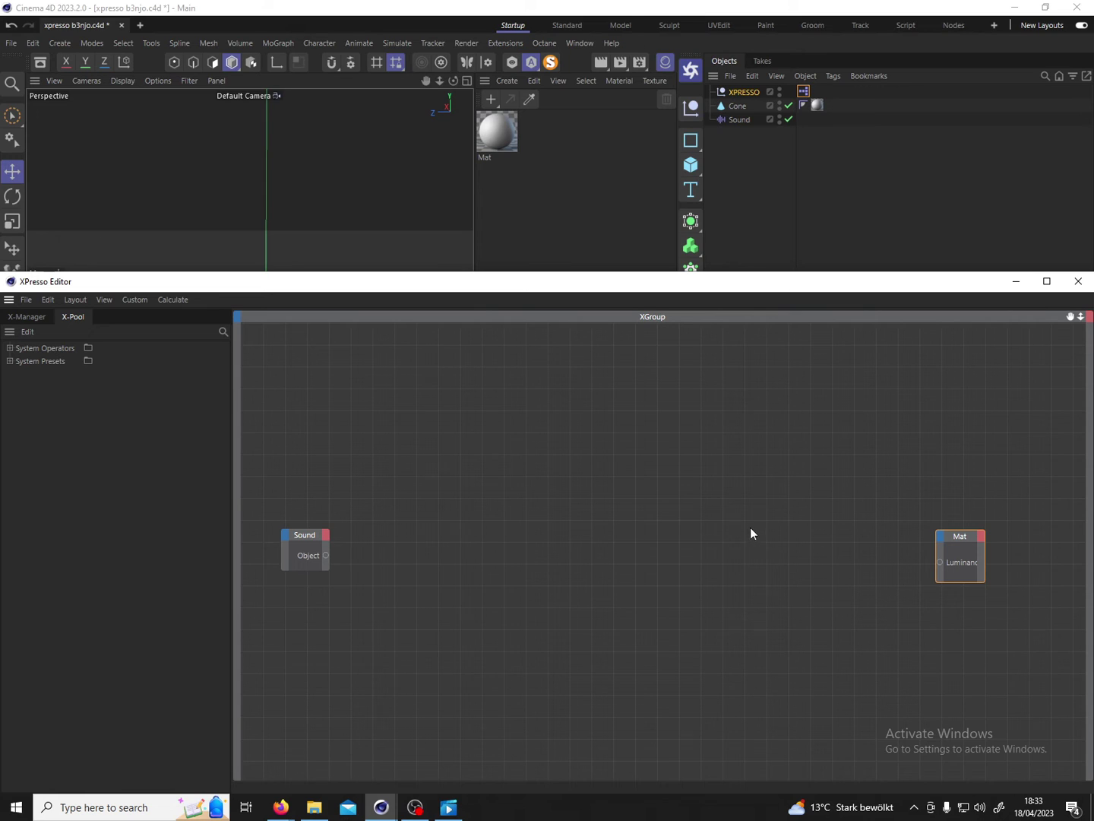
pyautogui.rightClick(446, 556)
pyautogui.write('som')
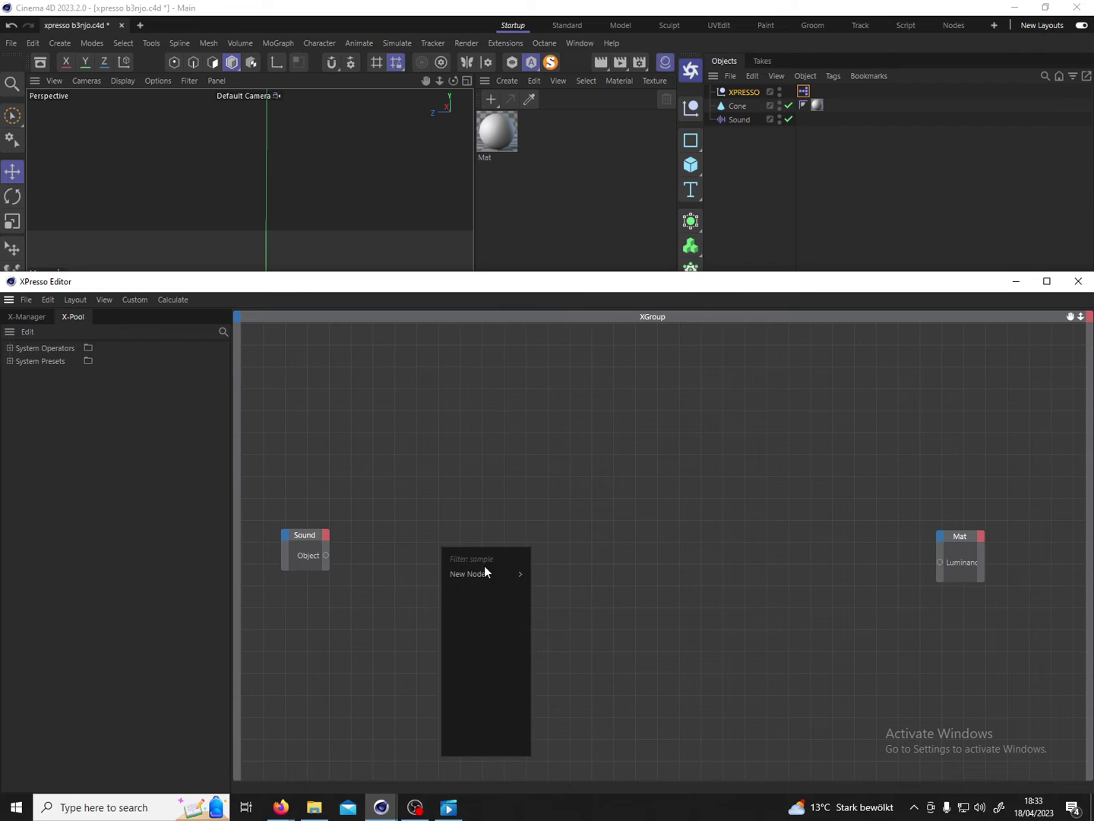
pyautogui.click(633, 575)
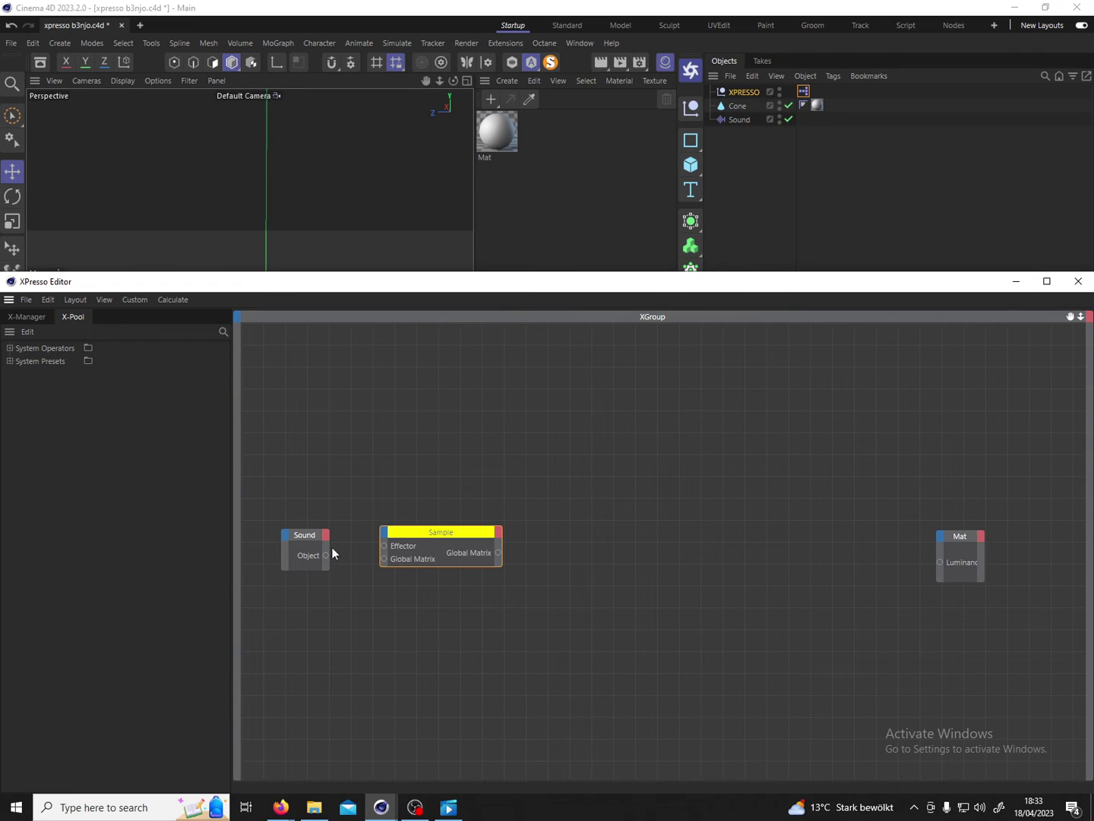
pyautogui.moveTo(326, 555); pyautogui.dragTo(385, 547)
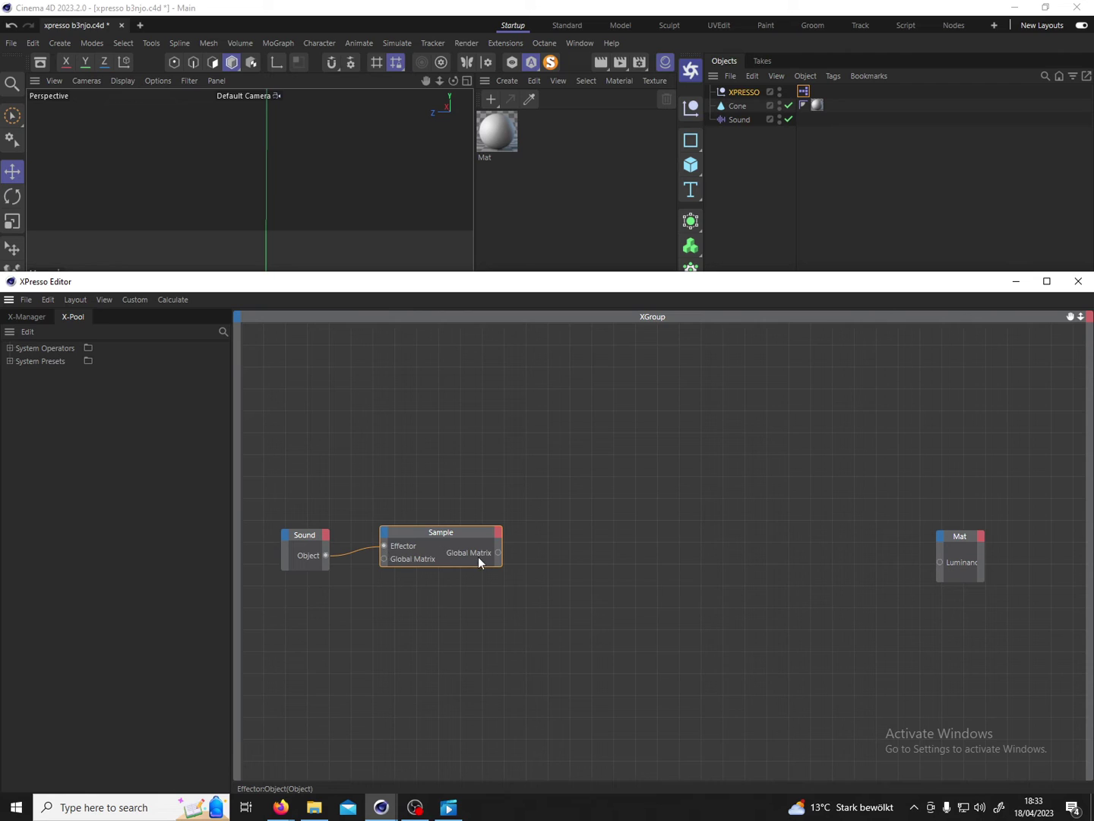
pyautogui.click(565, 546)
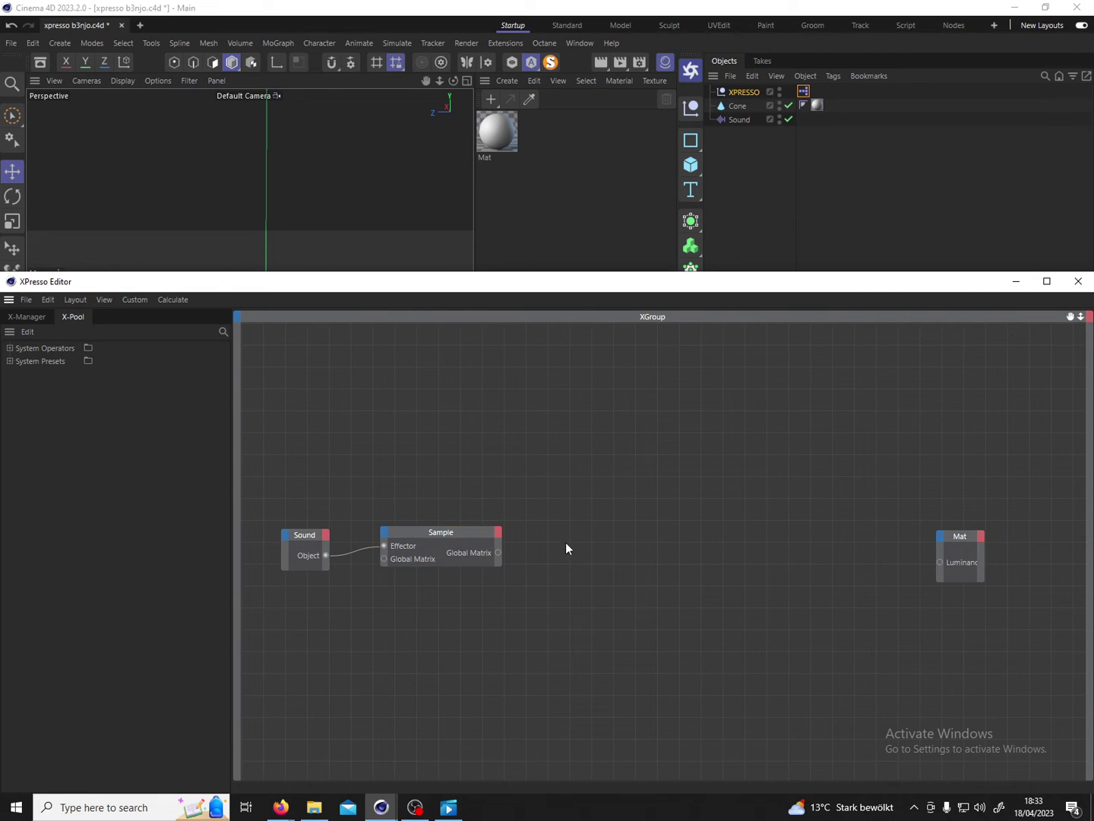
# Add a Matrix2Vectors node and wire Sample's Global Matrix output into its Matrix input
pyautogui.rightClick(575, 537)
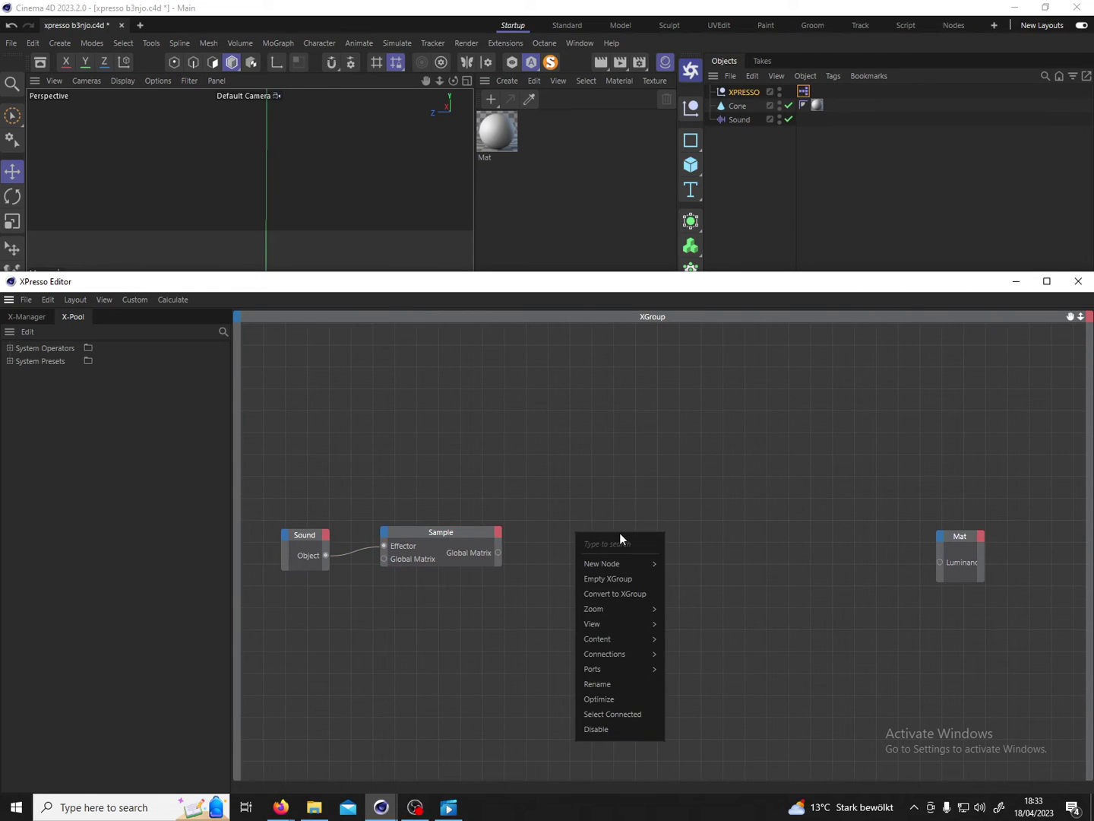
pyautogui.write('mo')
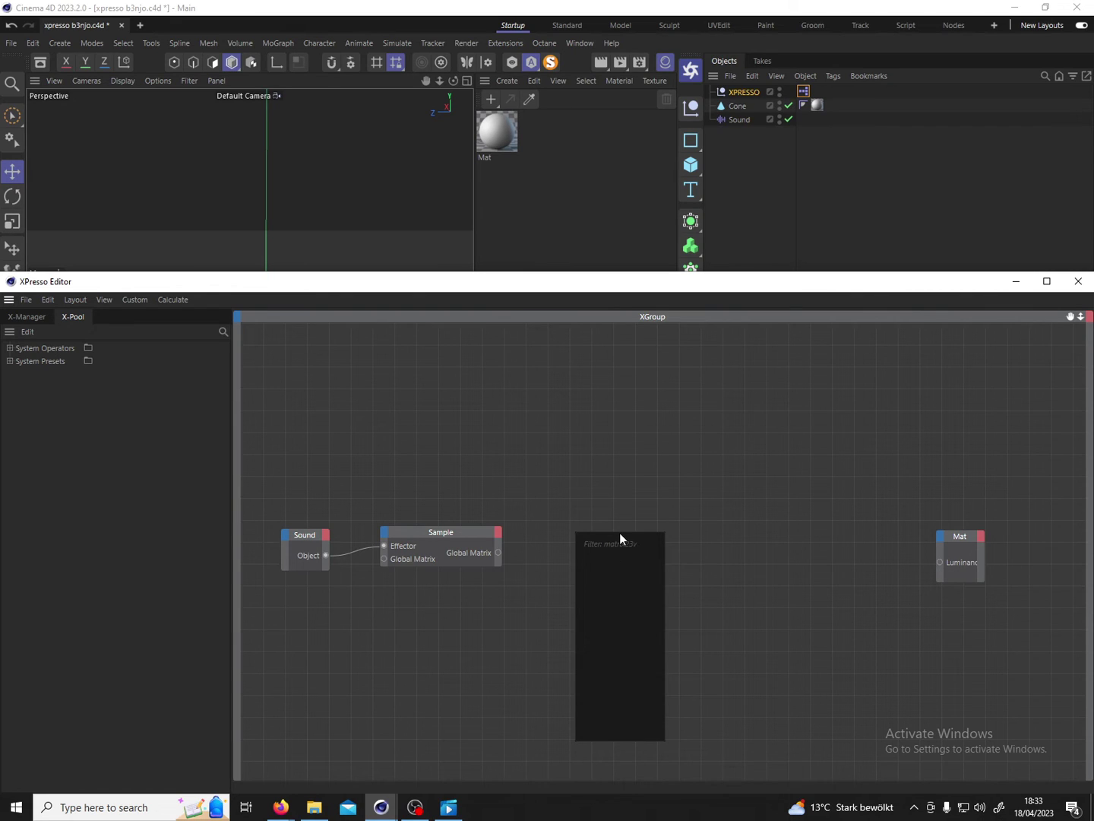
pyautogui.press('BackSpace')
pyautogui.write('vector')
pyautogui.moveTo(618, 558)
pyautogui.moveTo(687, 559)
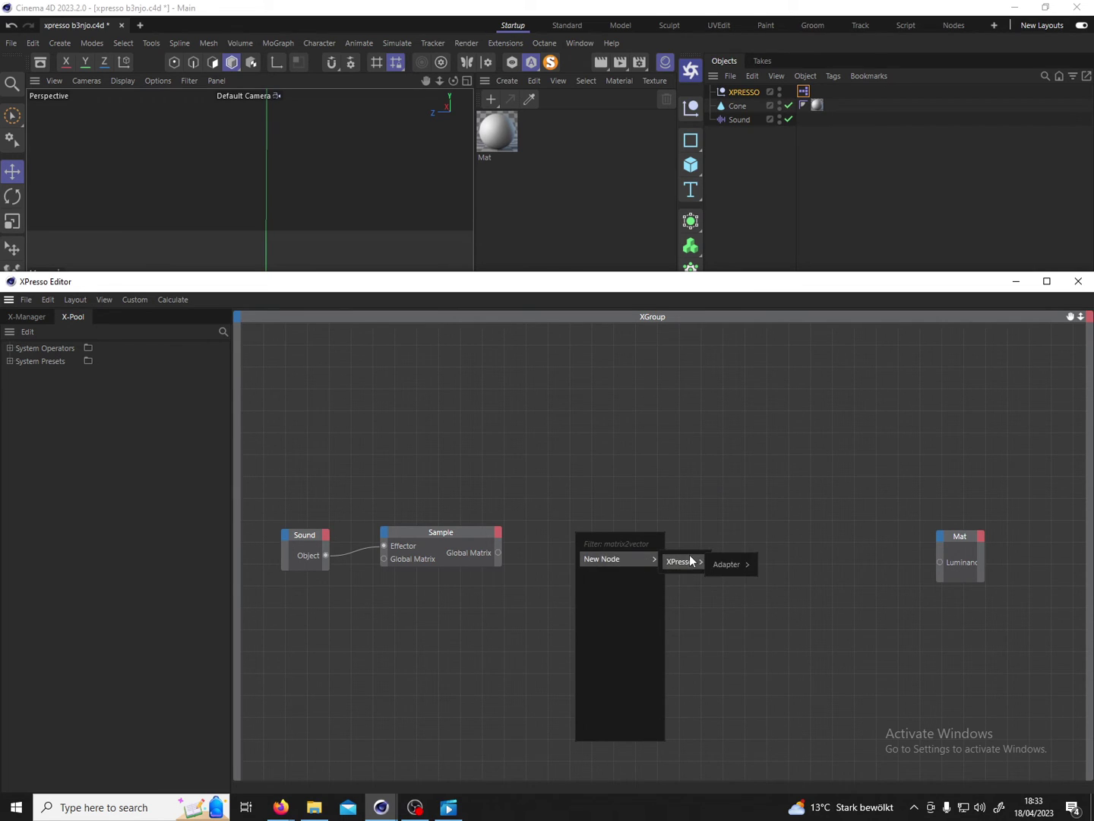
pyautogui.click(777, 565)
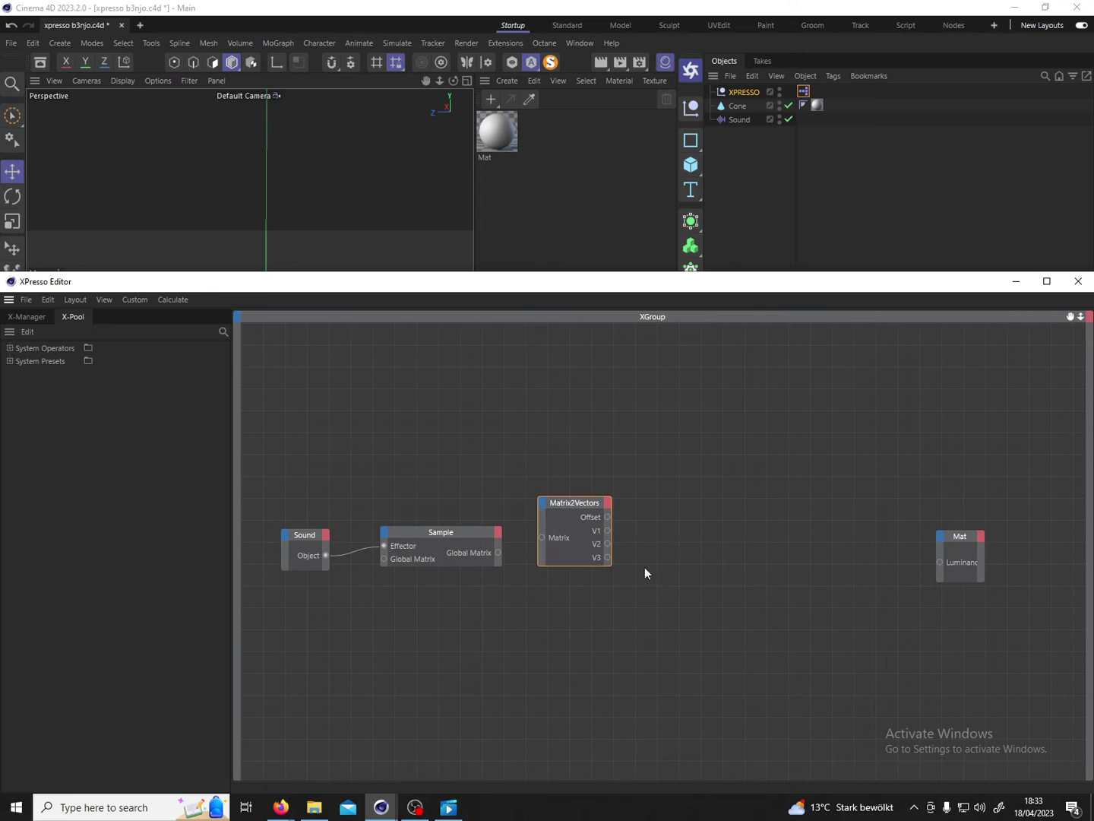
pyautogui.moveTo(575, 521); pyautogui.dragTo(569, 518)
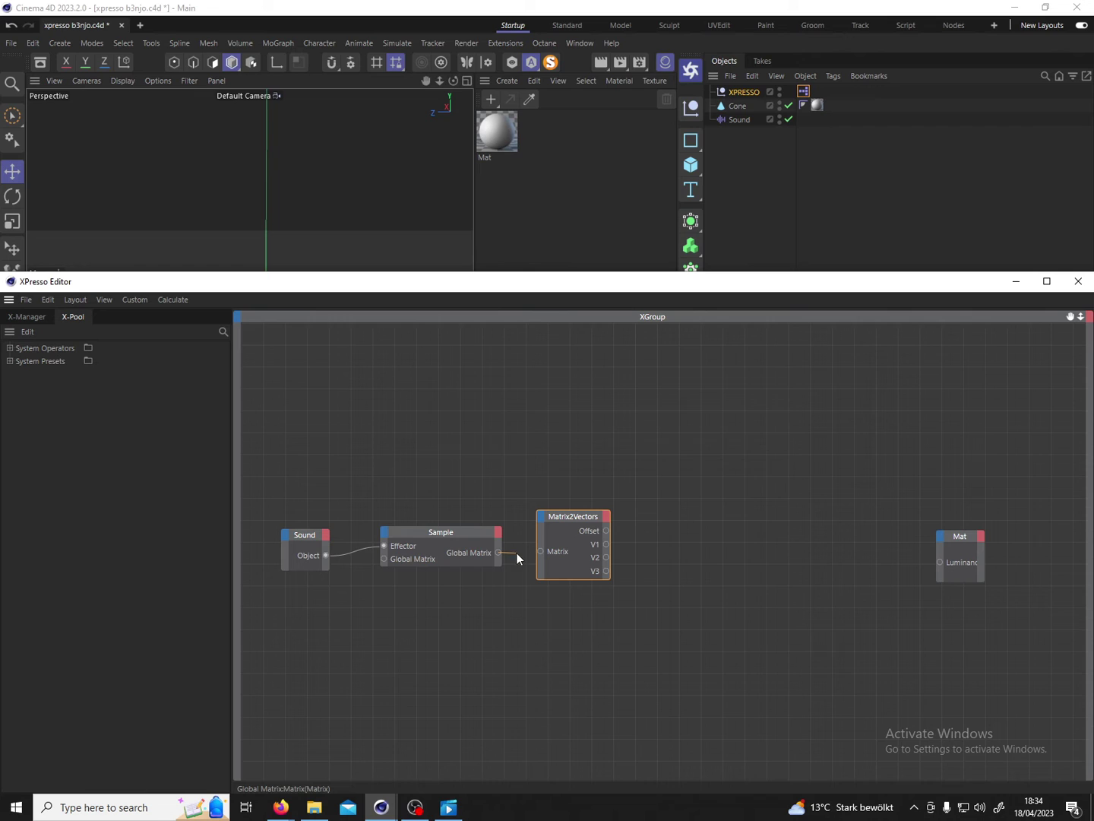
pyautogui.moveTo(538, 550); pyautogui.dragTo(540, 551)
# Add a Result node showing Matrix2Vectors' Offset (20.117) and wire Offset into Mat's Luminance input
pyautogui.rightClick(703, 496)
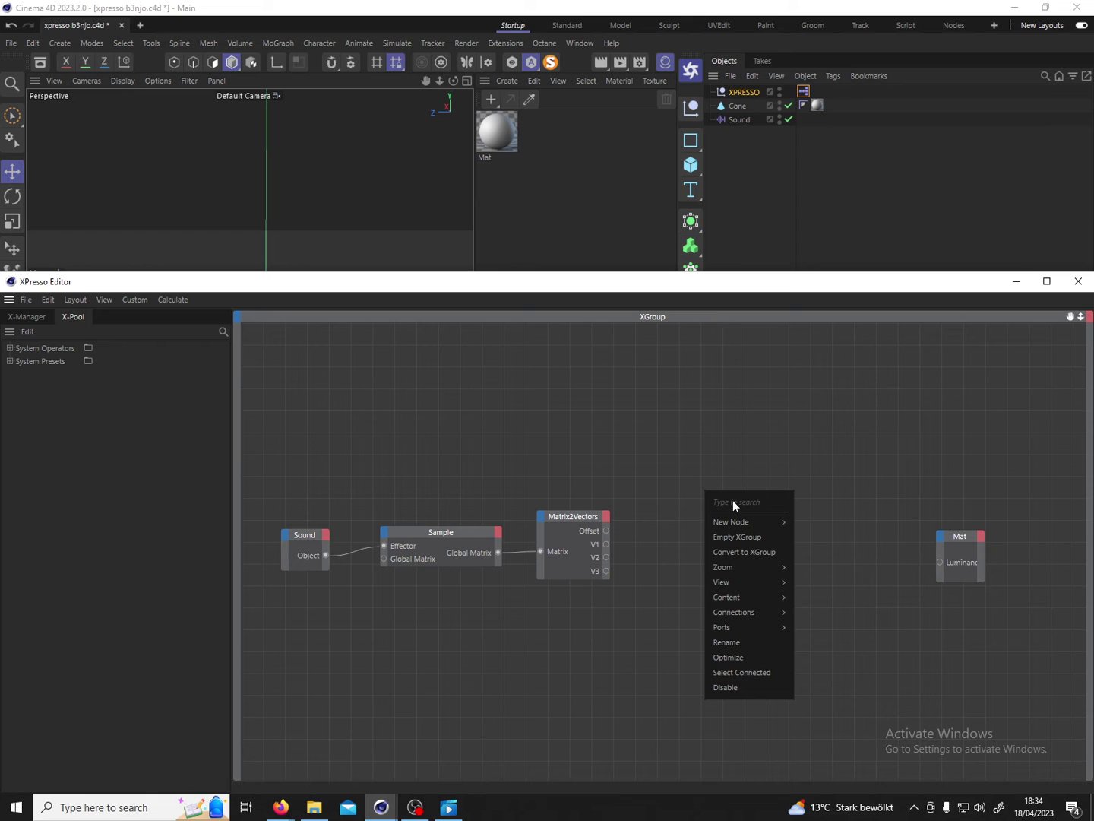
pyautogui.press('Escape')
pyautogui.rightClick(674, 506)
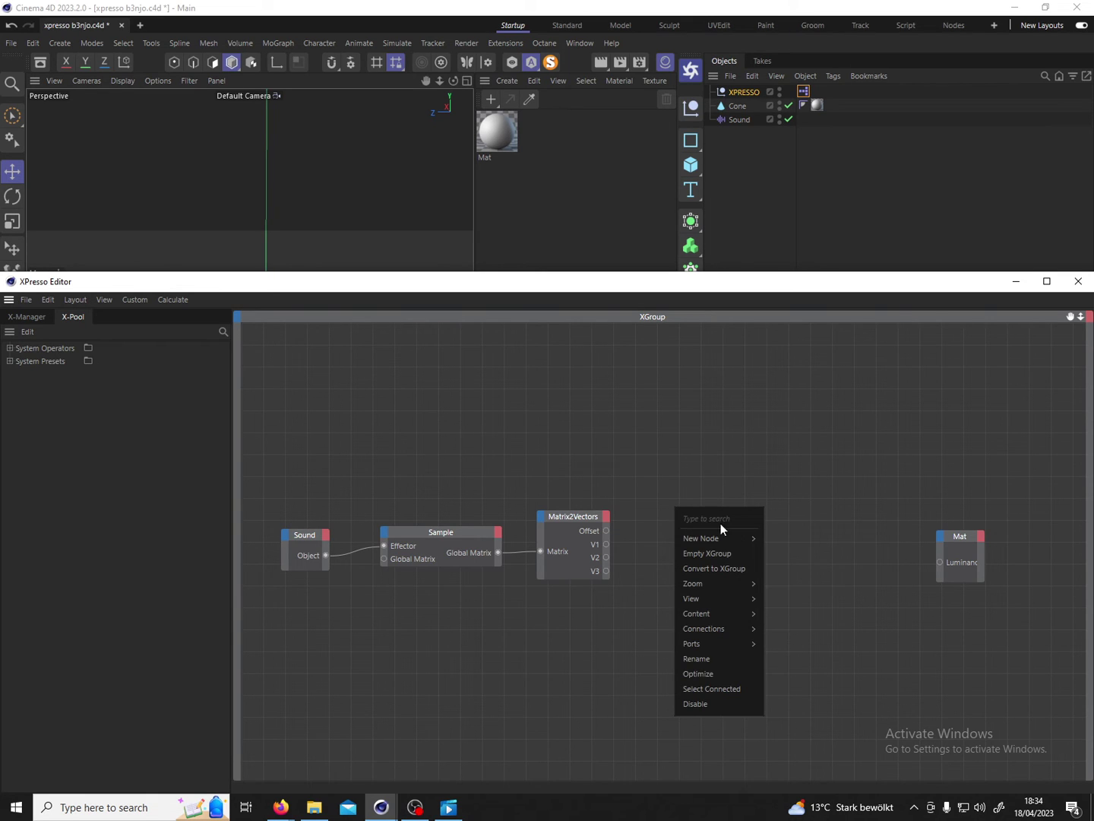
pyautogui.write('ren')
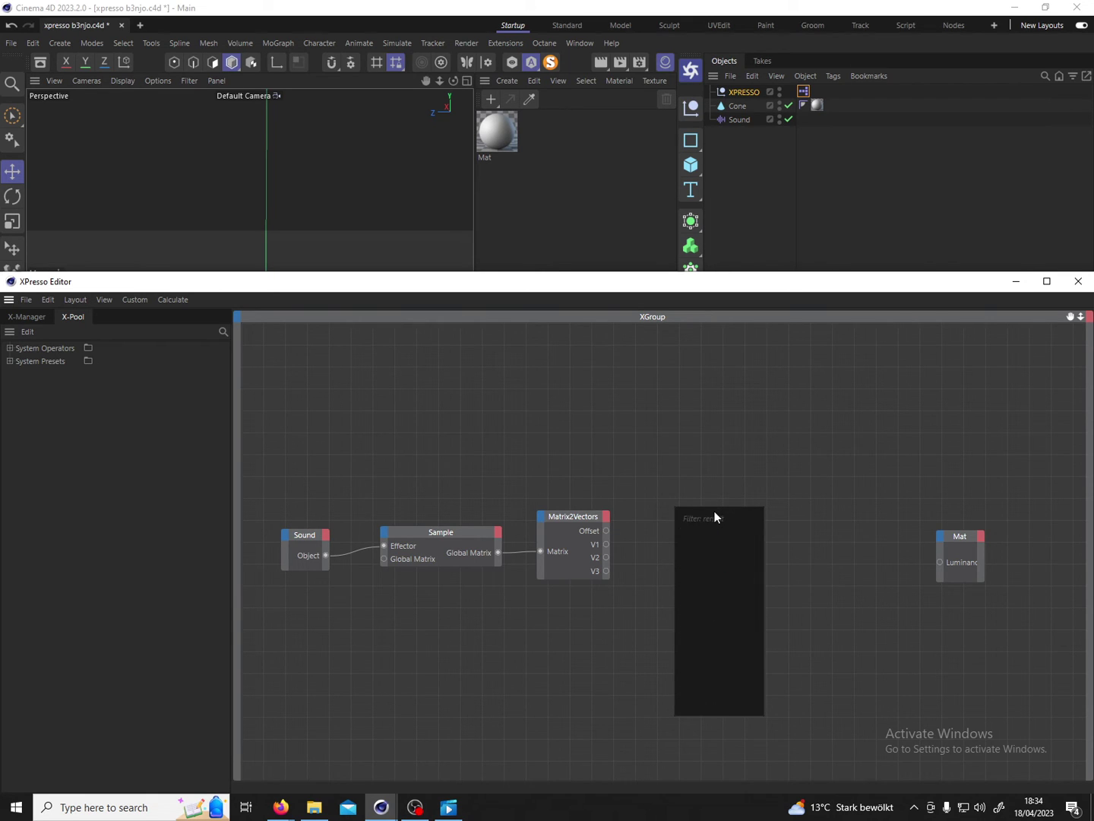
pyautogui.press('BackSpace')
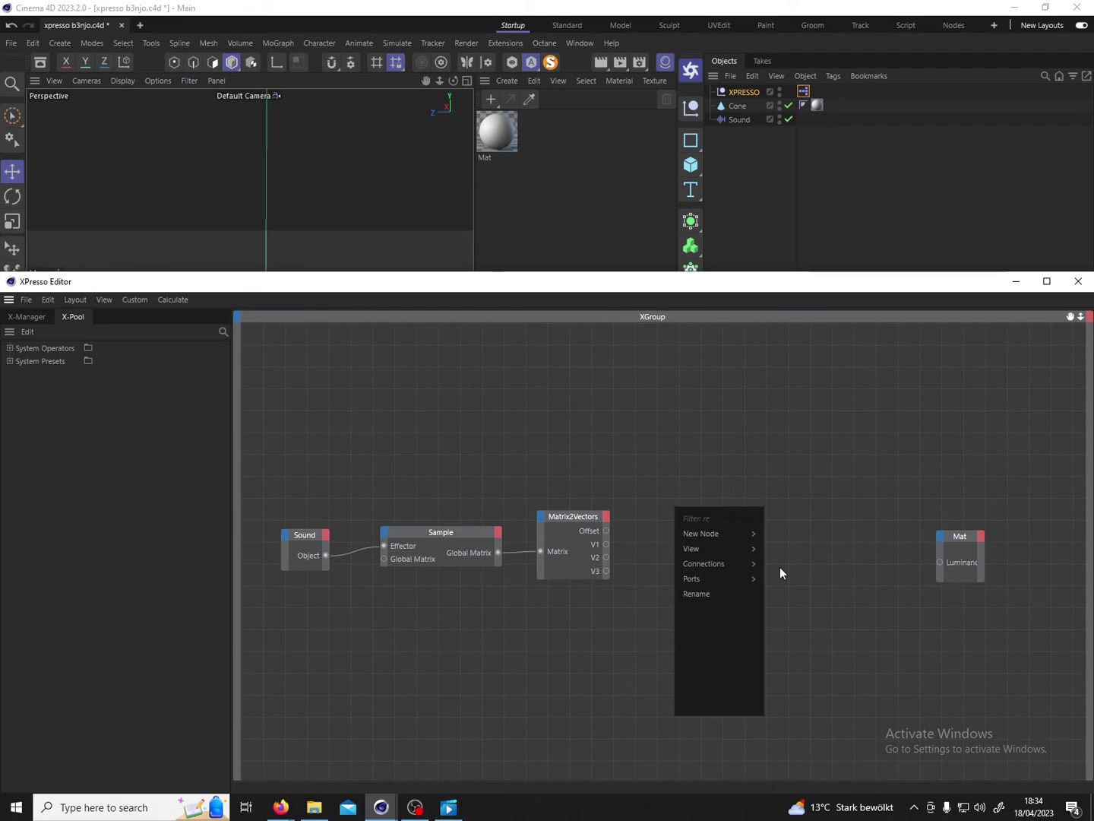
pyautogui.write('sul')
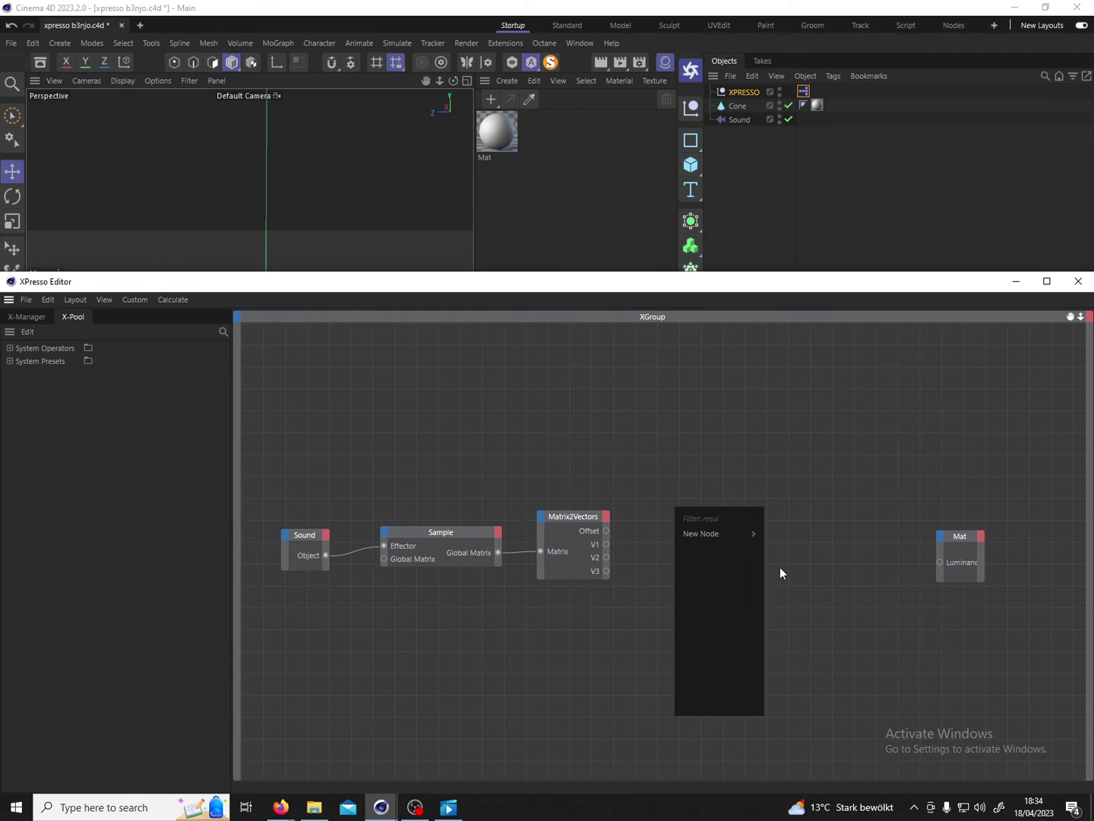
pyautogui.write('t')
pyautogui.moveTo(753, 537)
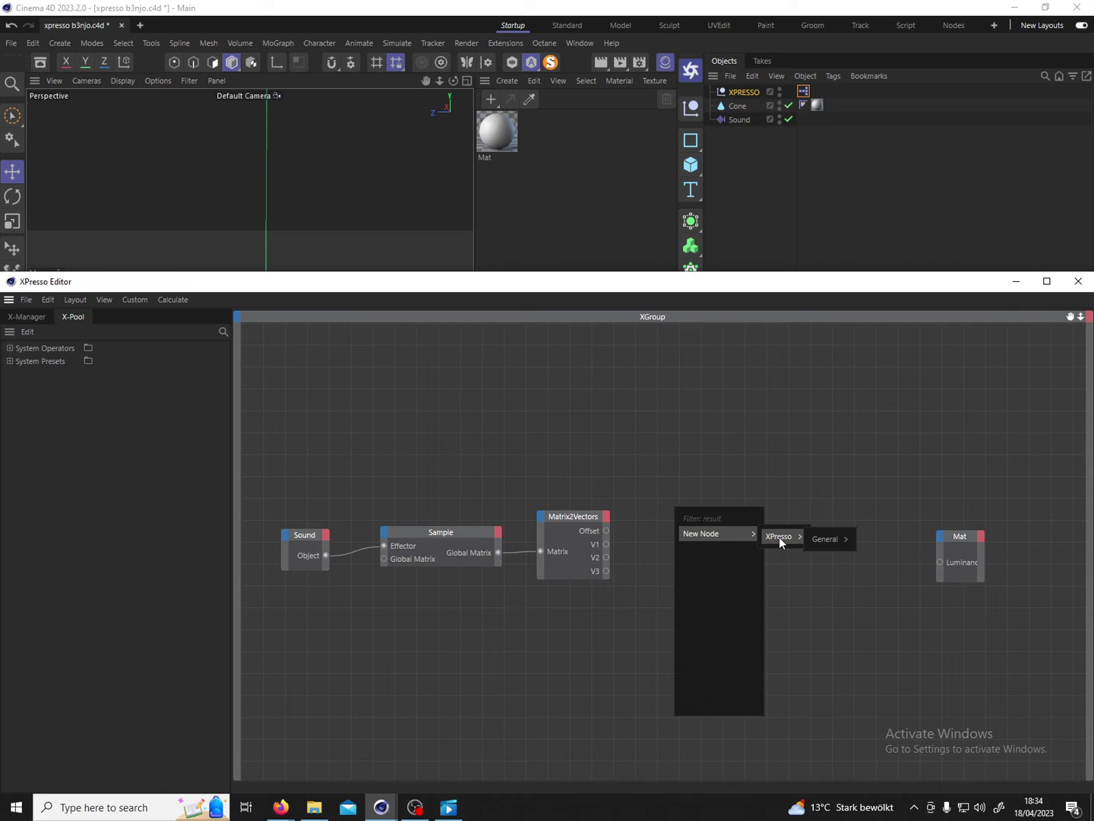
pyautogui.moveTo(836, 541)
pyautogui.click(878, 541)
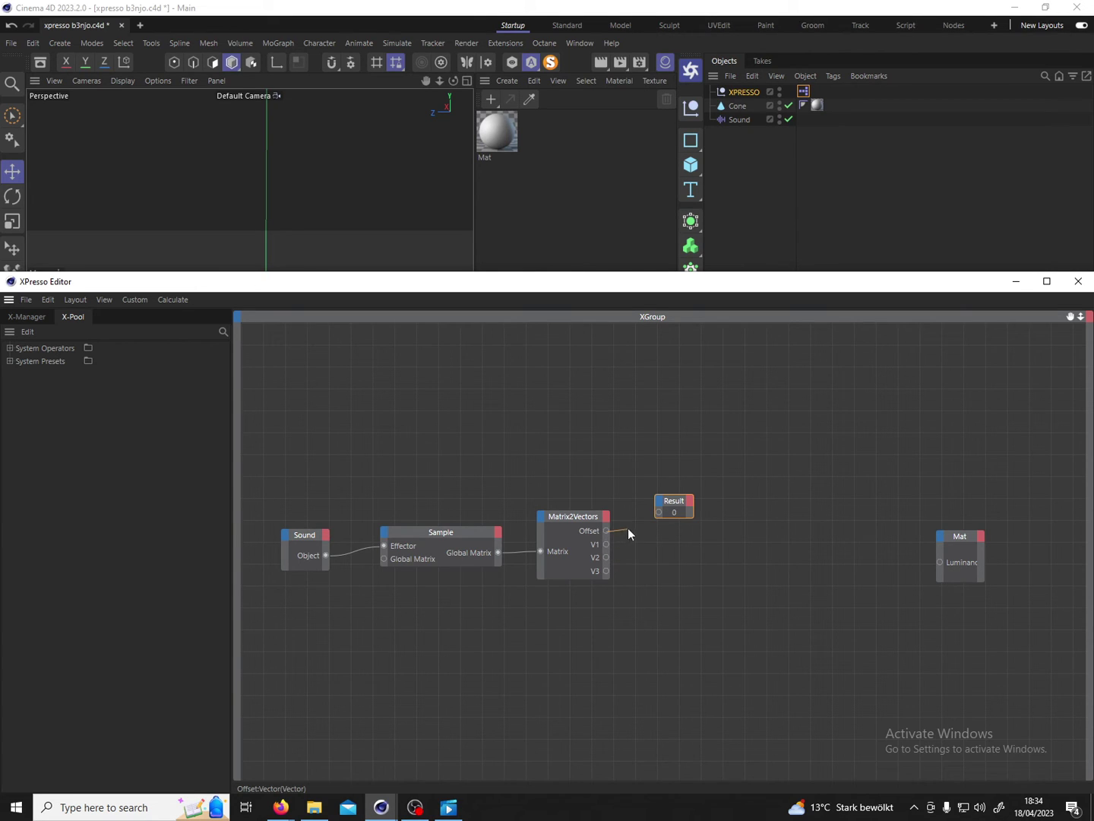
pyautogui.moveTo(658, 514); pyautogui.dragTo(659, 514)
pyautogui.moveTo(606, 530); pyautogui.dragTo(941, 563)
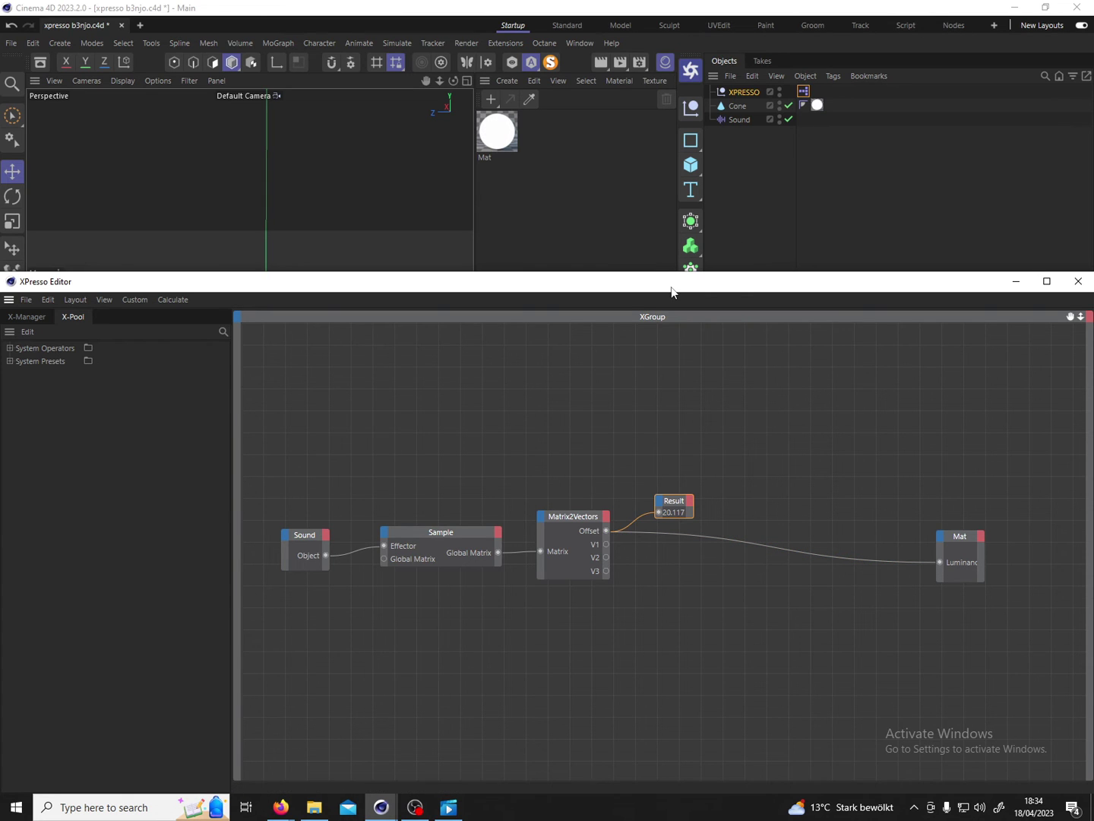
# Move and narrow the XPresso window to uncover the cone, then preview playback, stopping at frame 162
pyautogui.moveTo(672, 291); pyautogui.dragTo(638, 145)
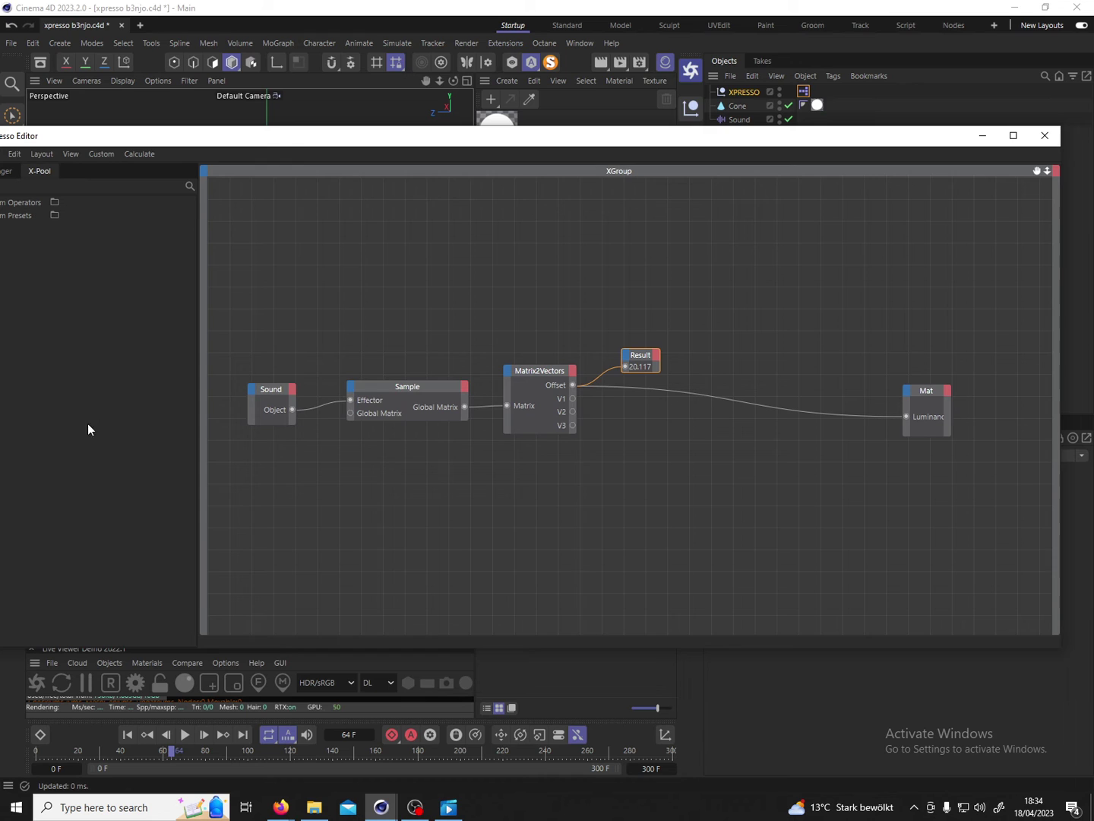
pyautogui.moveTo(1060, 260); pyautogui.dragTo(367, 297)
pyautogui.moveTo(155, 142); pyautogui.dragTo(804, 168)
pyautogui.click(184, 734)
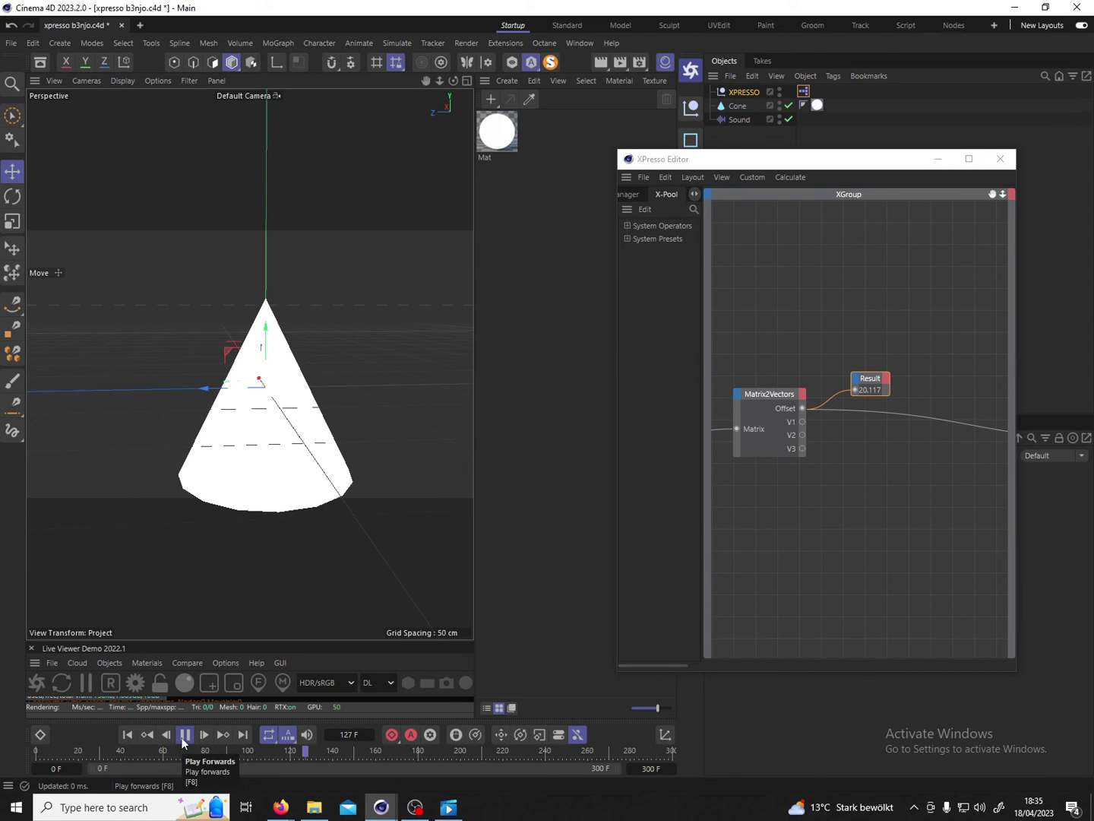
pyautogui.click(184, 734)
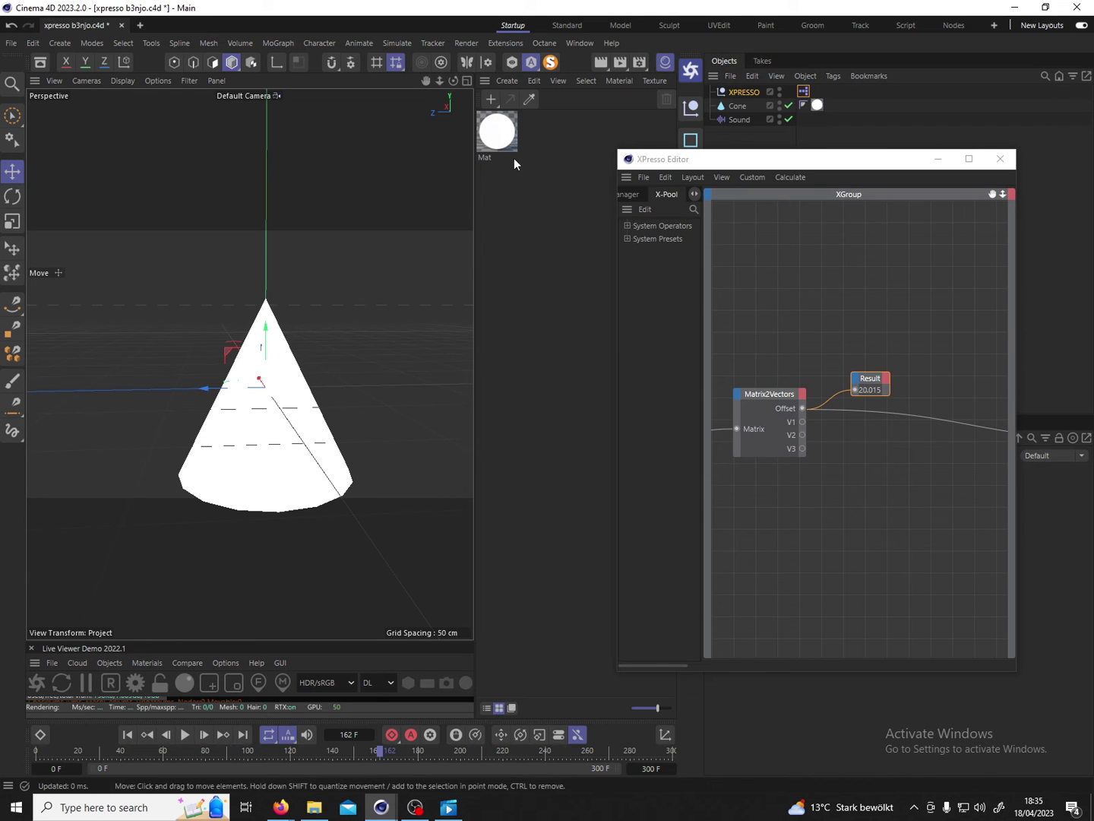
# Open Mat in the Material Editor, play to watch Brightness change, then maximize the XPresso Editor
pyautogui.doubleClick(497, 135)
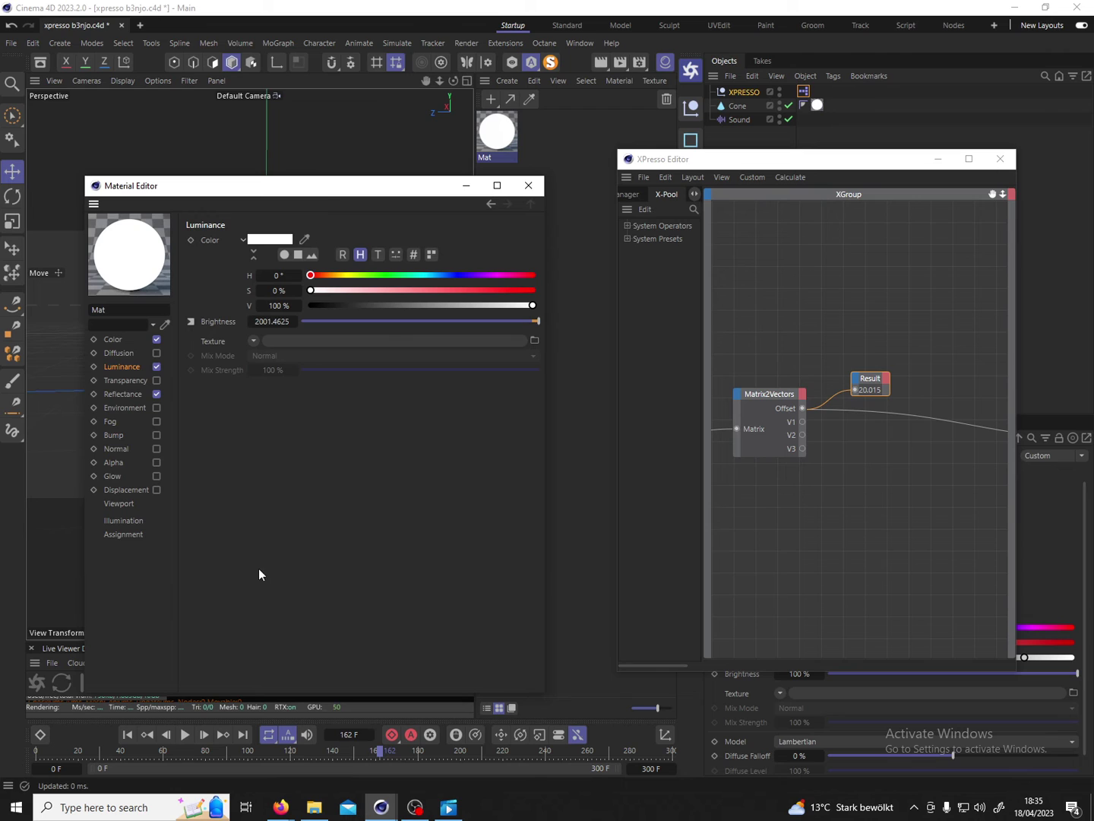
pyautogui.moveTo(326, 196); pyautogui.dragTo(416, 60)
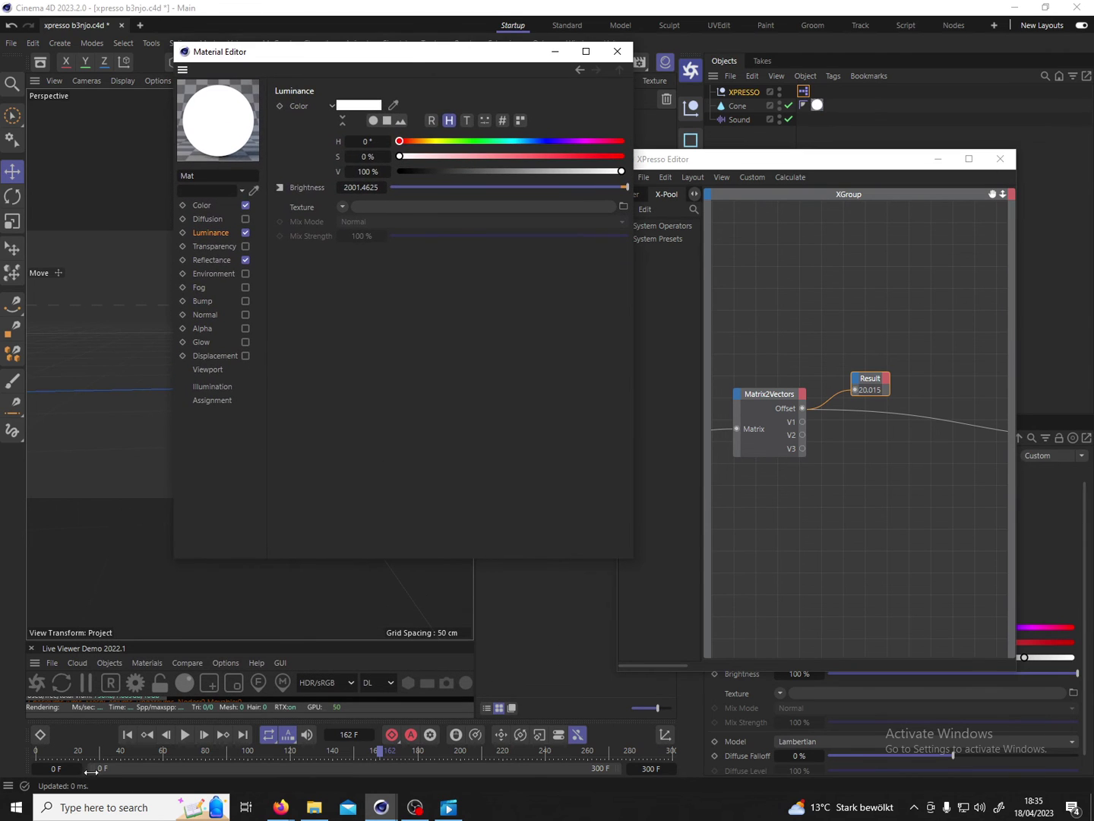
pyautogui.click(186, 734)
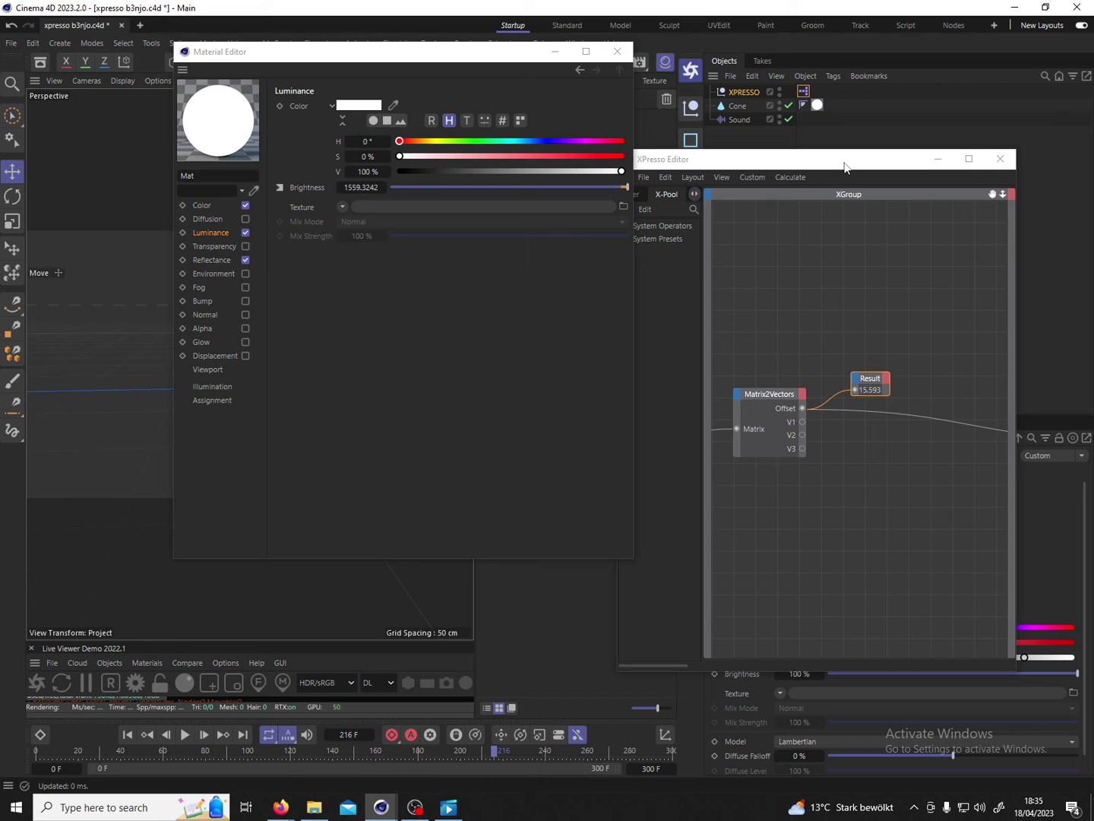
pyautogui.moveTo(845, 167); pyautogui.dragTo(565, 231)
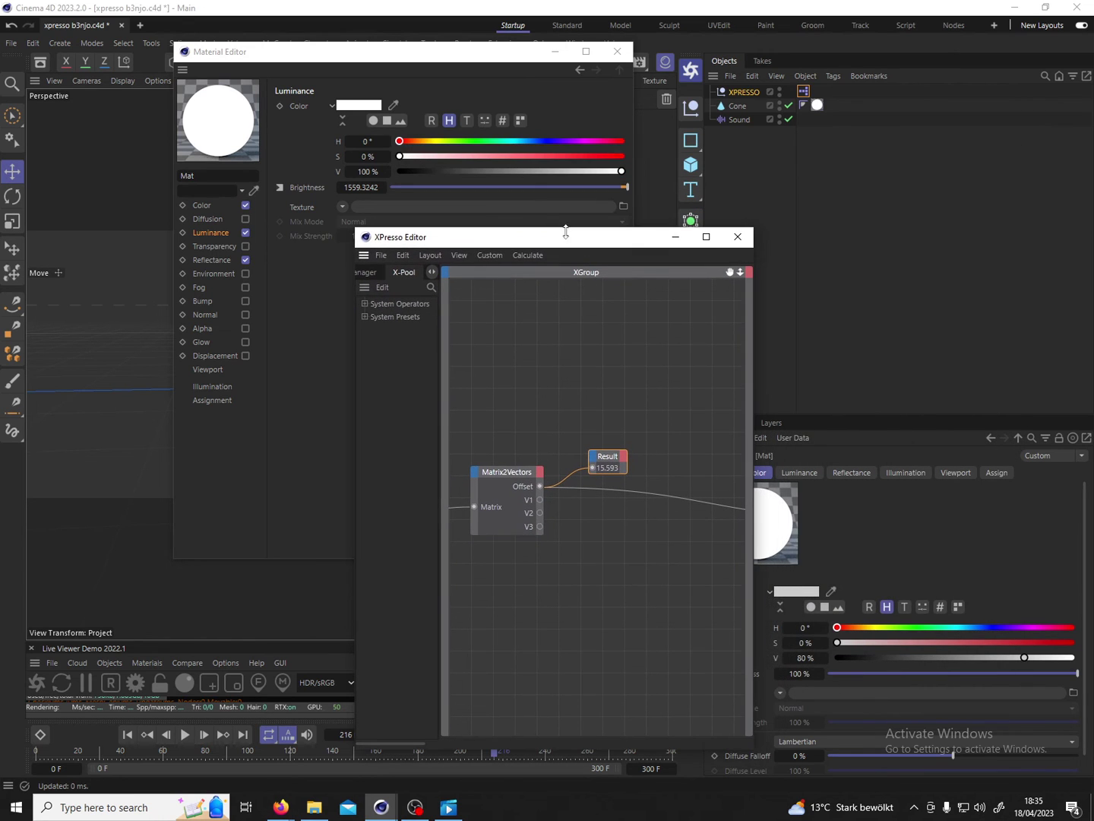
pyautogui.click(707, 237)
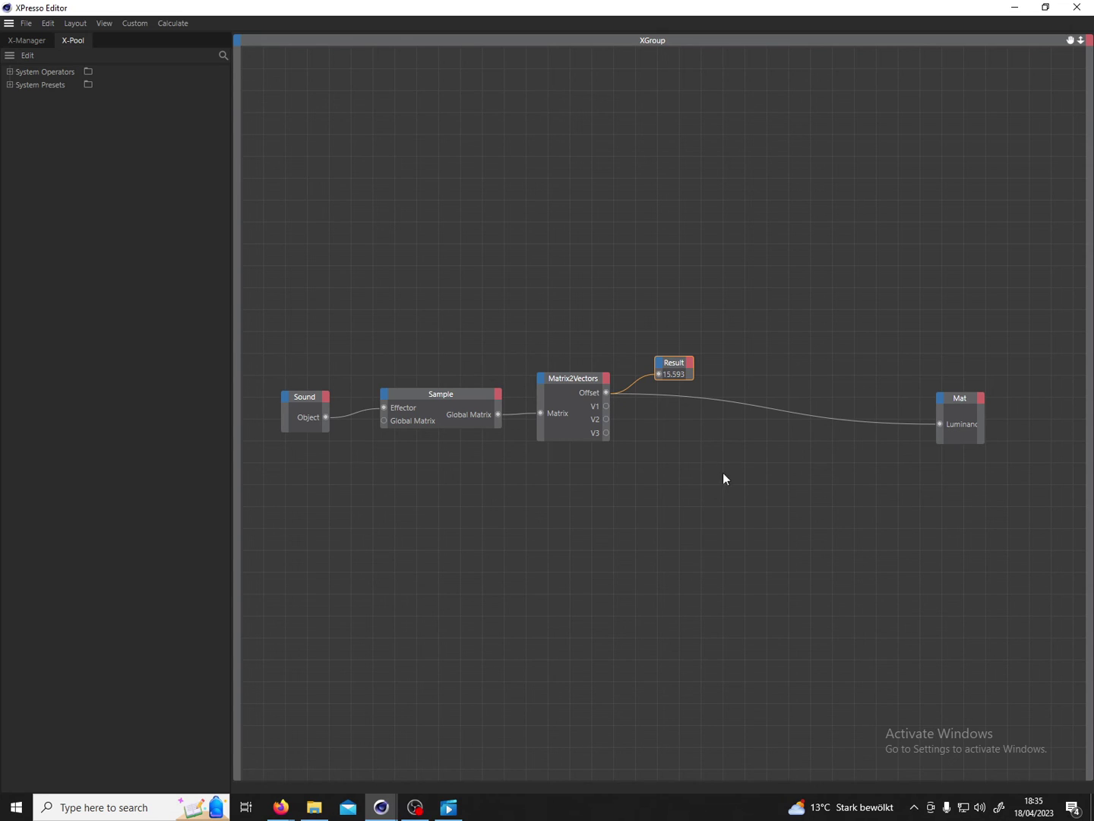
# Add a Math node to the XPresso graph via the canvas menu filtered by 'math'
pyautogui.rightClick(735, 456)
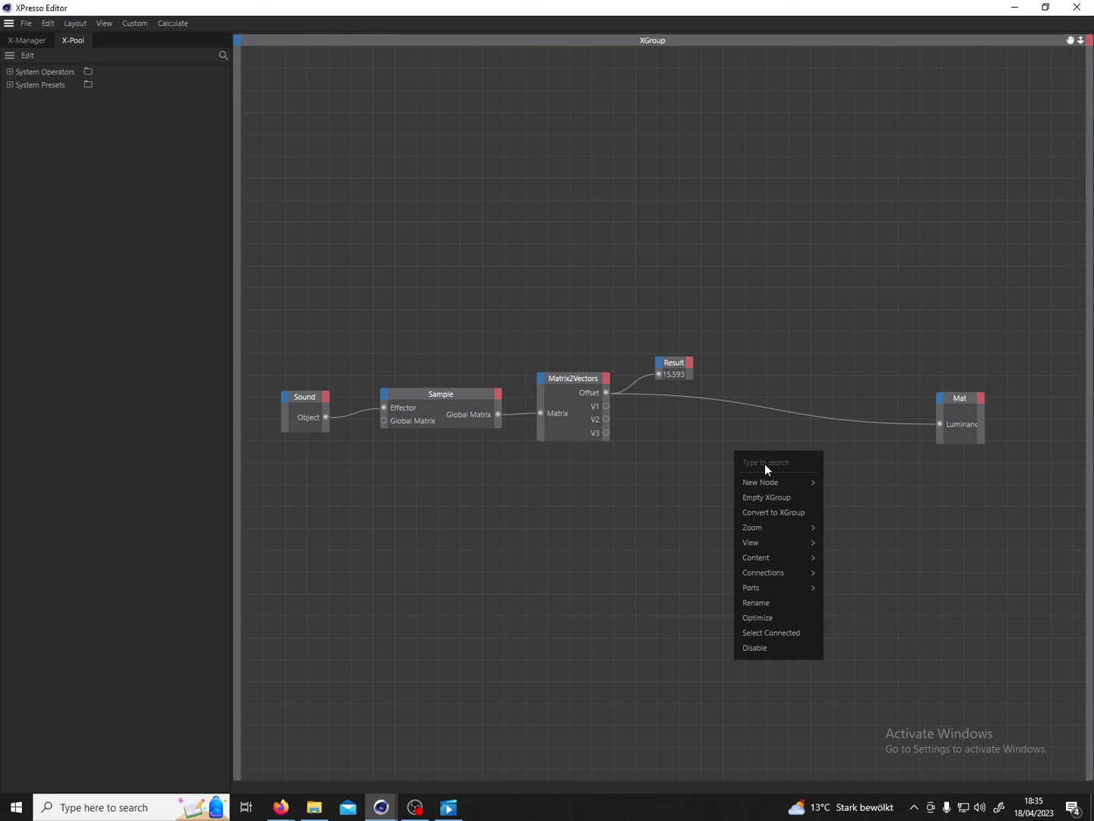
pyautogui.write('math')
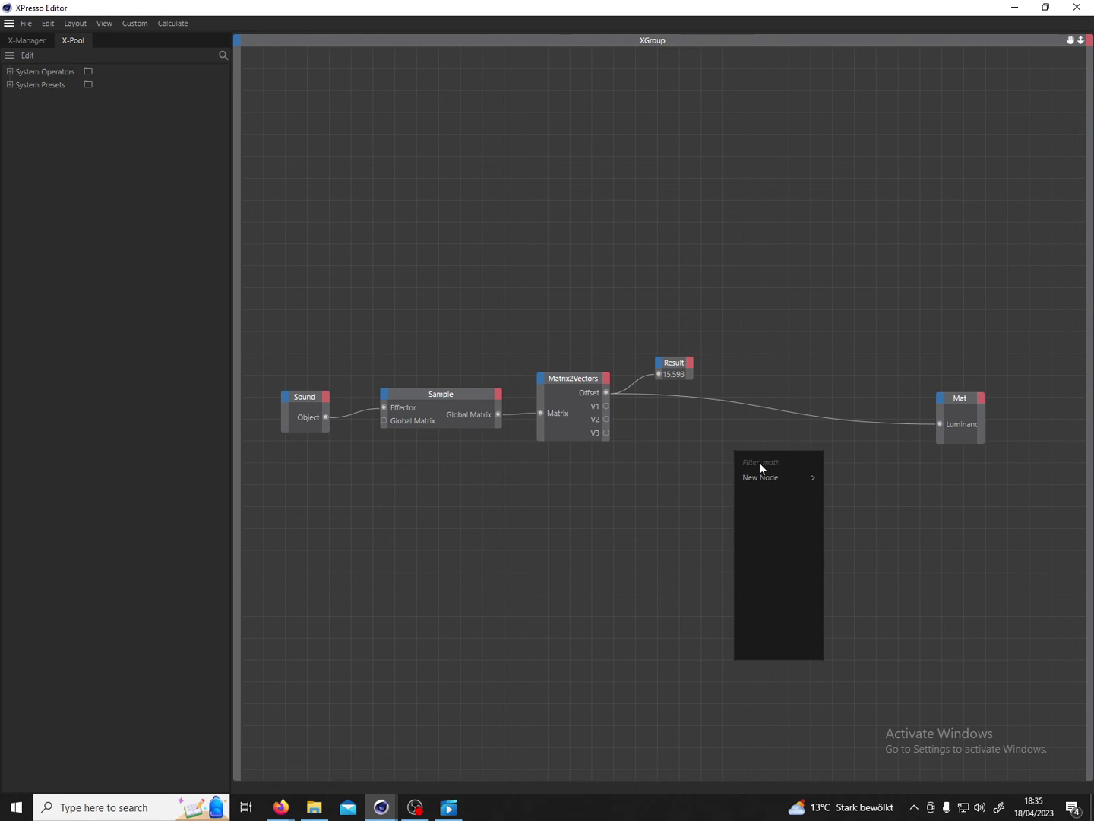
pyautogui.moveTo(772, 478)
pyautogui.moveTo(843, 480)
pyautogui.moveTo(889, 485)
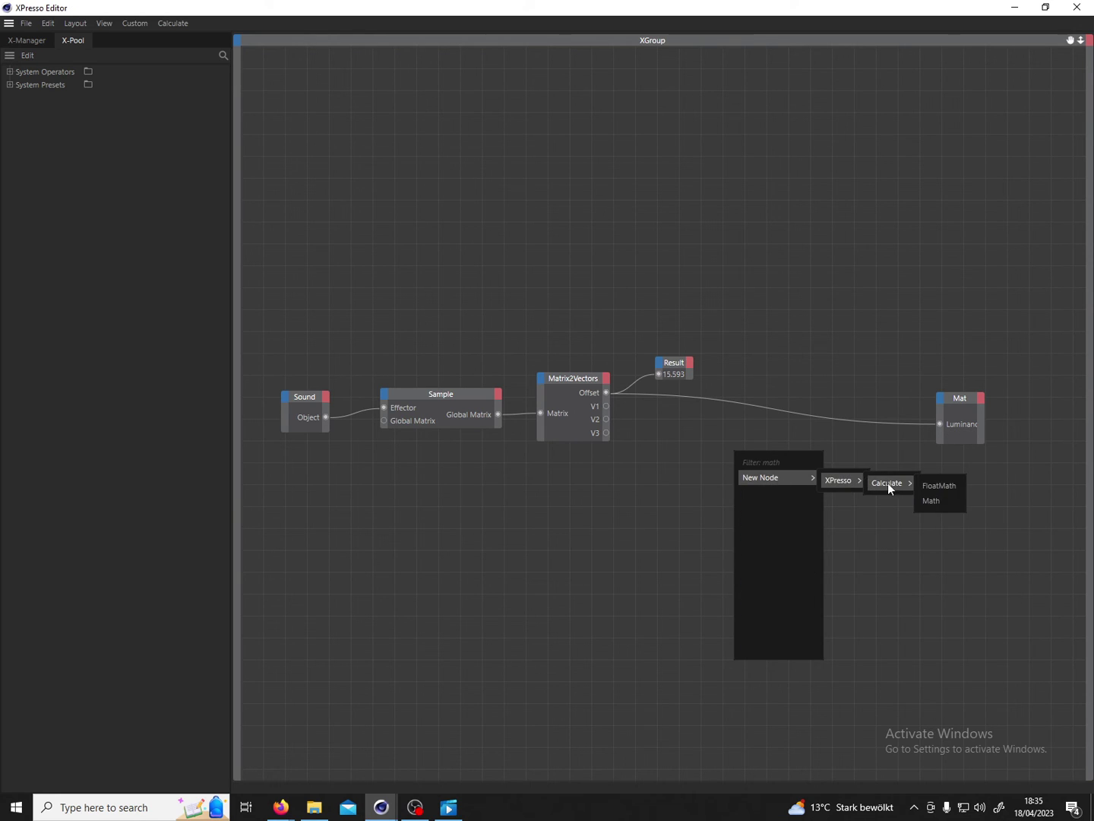
pyautogui.click(936, 500)
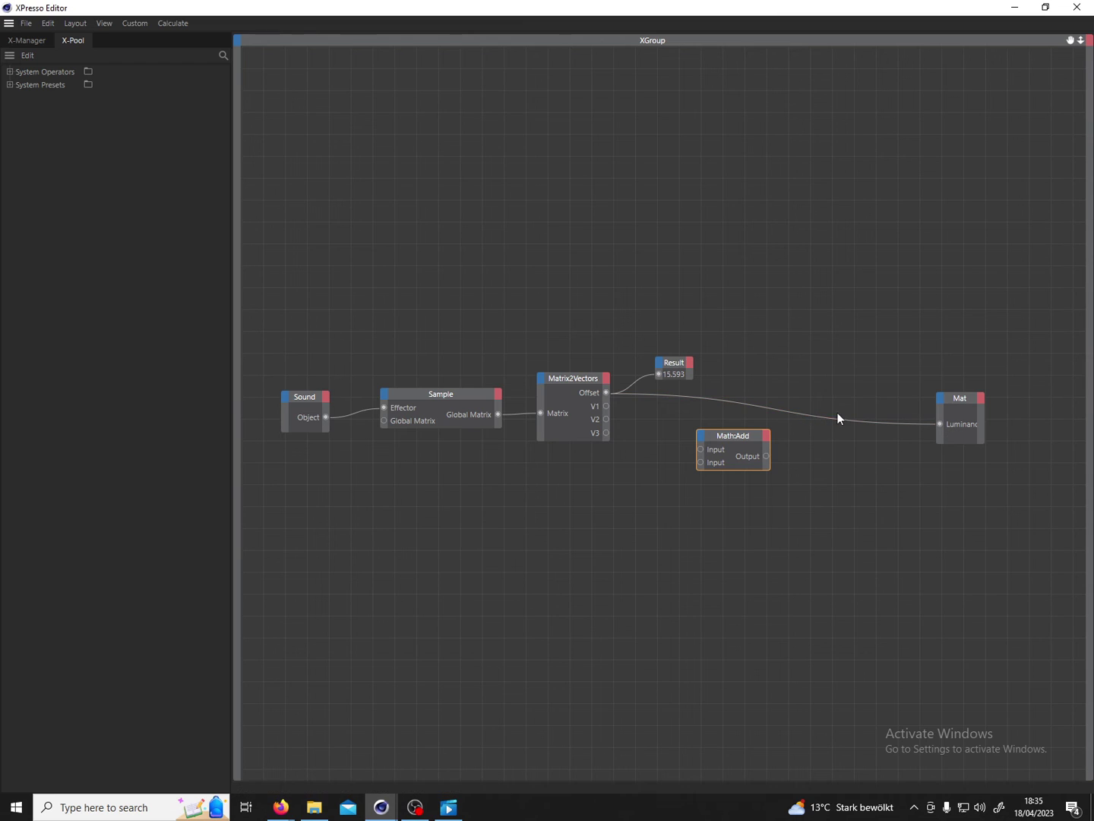
# Rewire Matrix2Vectors' Offset into the Math node's Input and Math's Output into Mat's Luminance
pyautogui.moveTo(838, 420); pyautogui.dragTo(834, 446)
pyautogui.moveTo(741, 432); pyautogui.dragTo(733, 404)
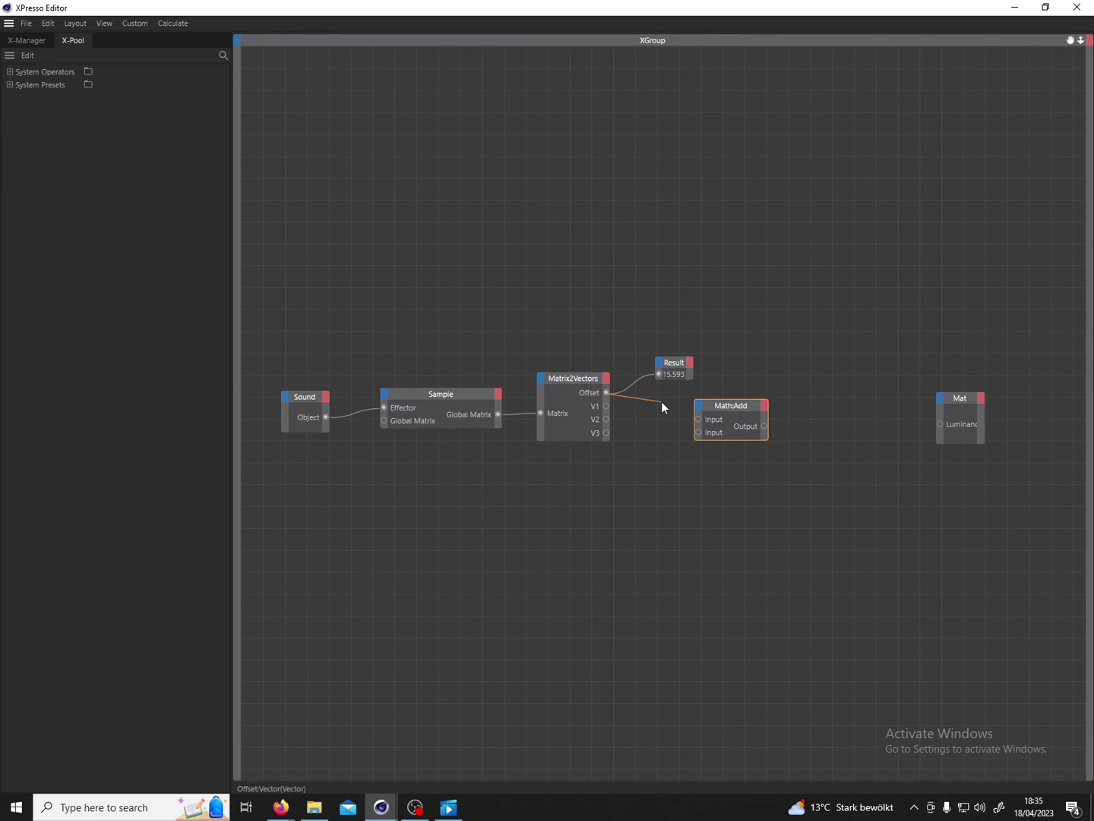
pyautogui.moveTo(662, 408); pyautogui.dragTo(701, 424)
pyautogui.moveTo(767, 426); pyautogui.dragTo(940, 423)
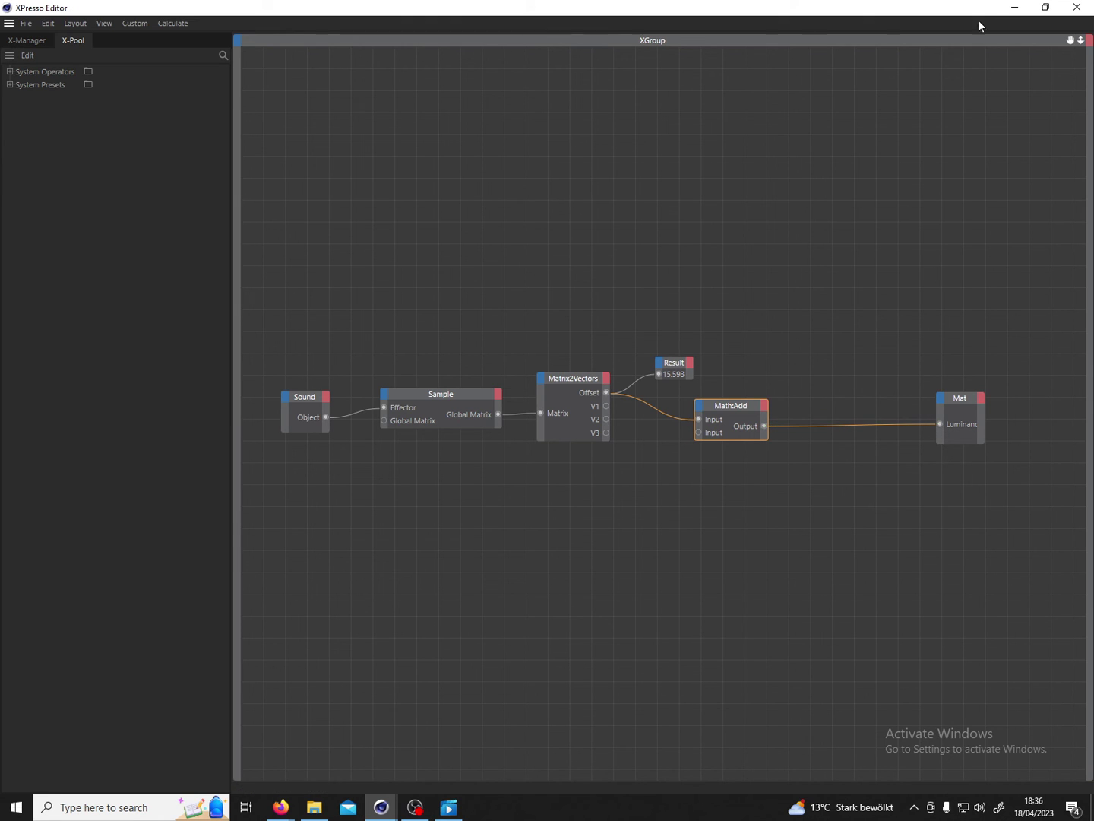
pyautogui.click(1045, 6)
pyautogui.moveTo(597, 244); pyautogui.dragTo(405, 122)
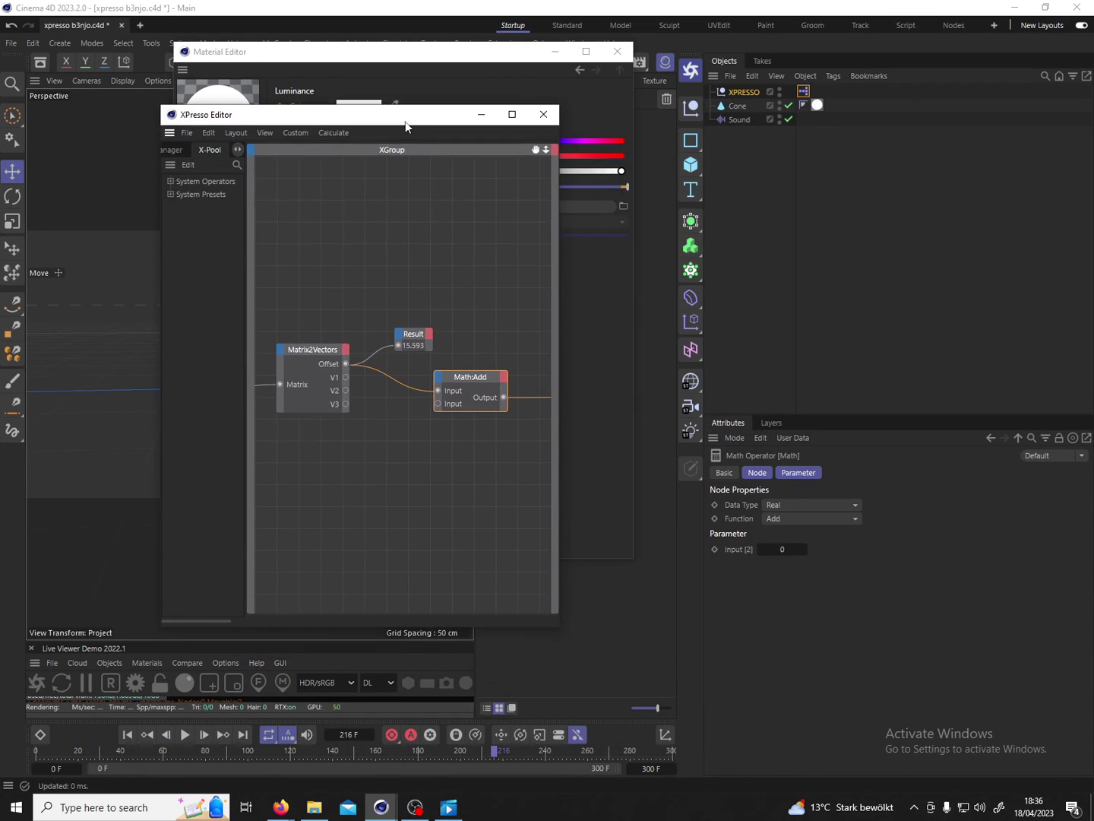
# Switch the Math node's Function from Add to Divide, keeping Real as the data type
pyautogui.doubleClick(460, 379)
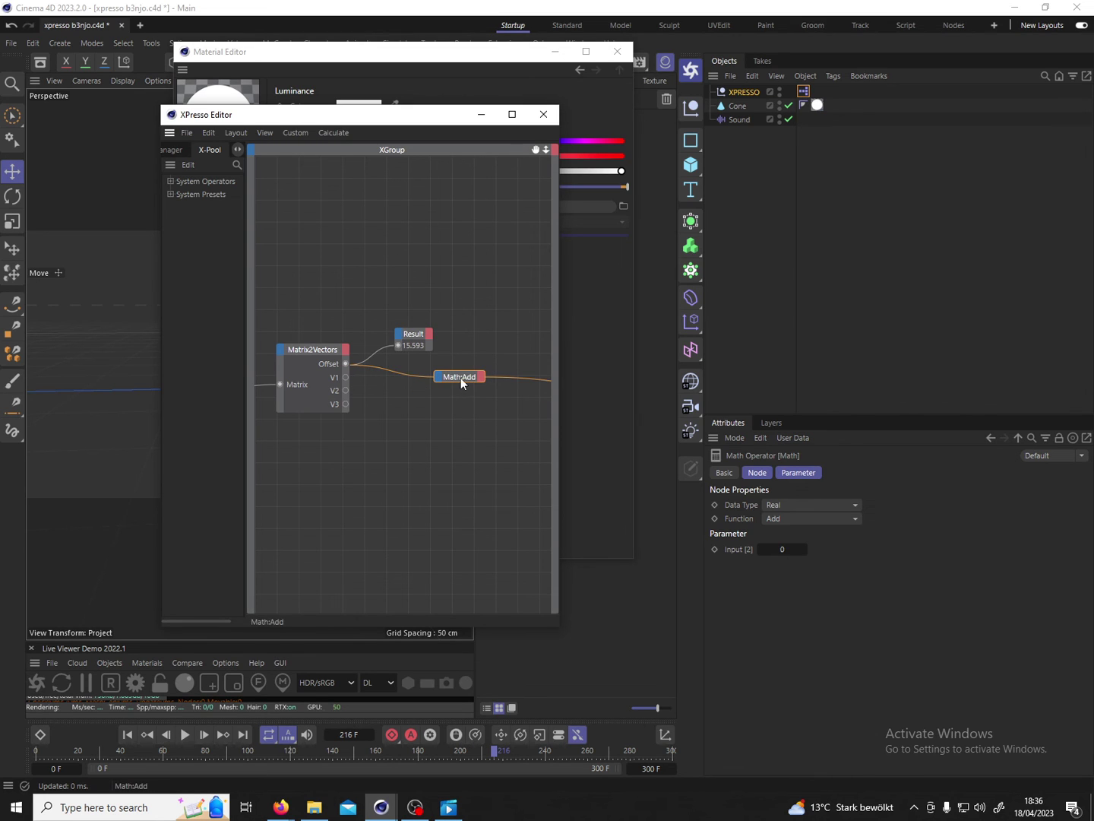
pyautogui.doubleClick(460, 377)
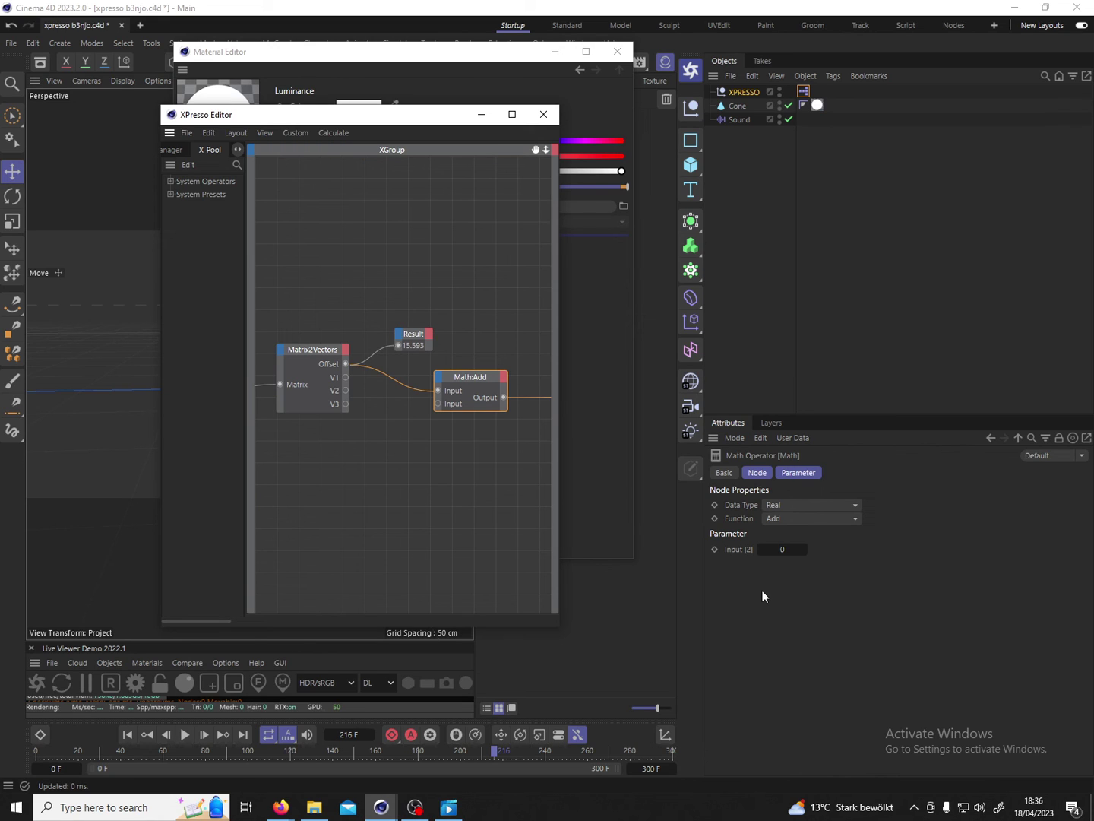
pyautogui.click(794, 506)
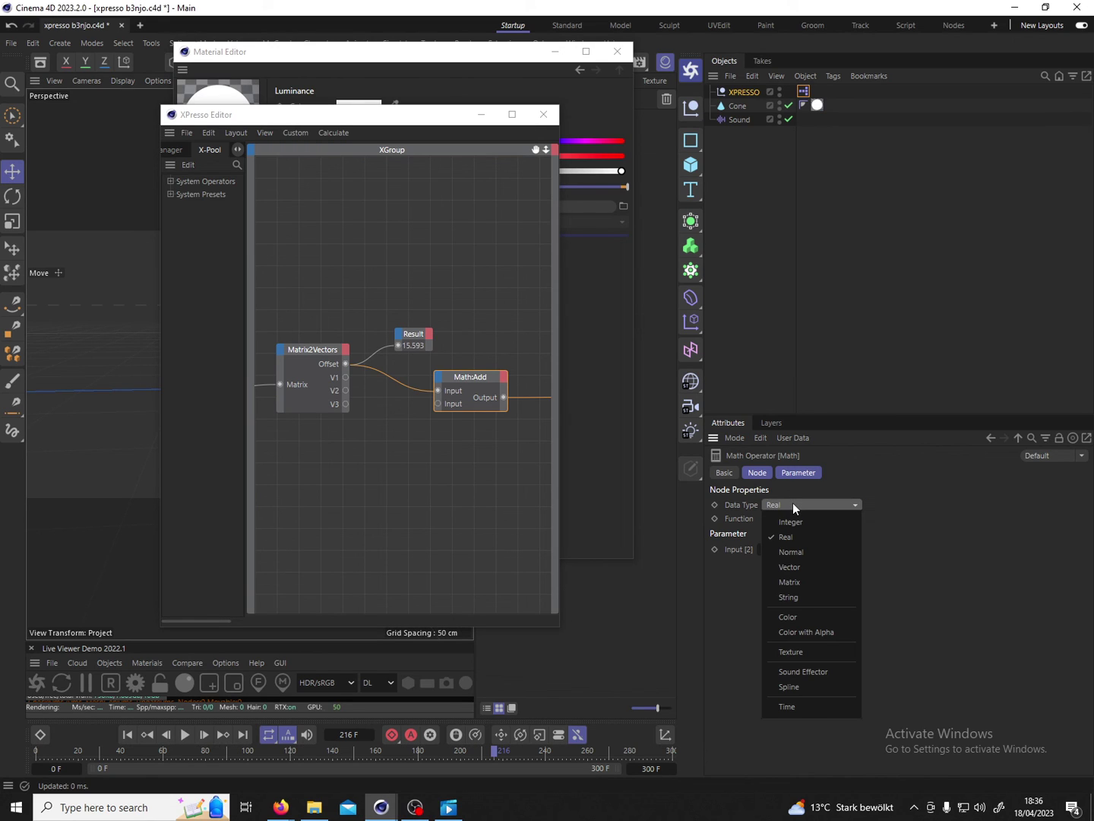
pyautogui.click(792, 502)
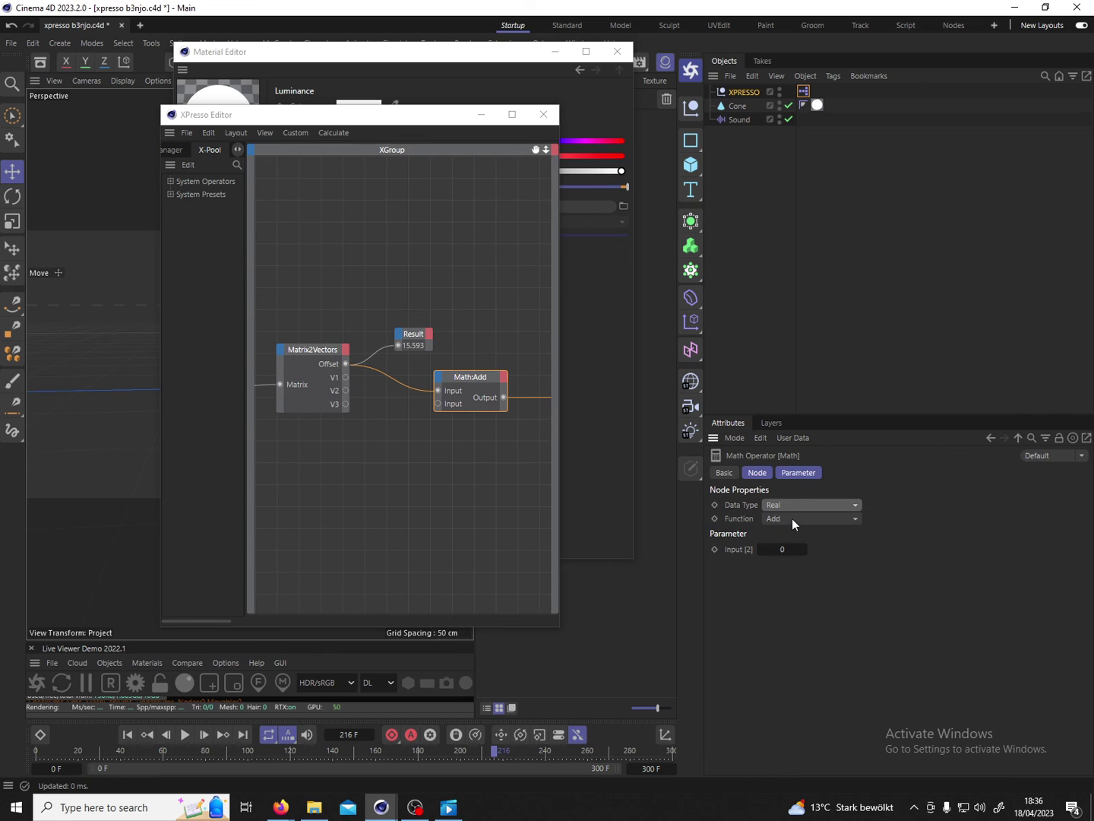
pyautogui.click(795, 517)
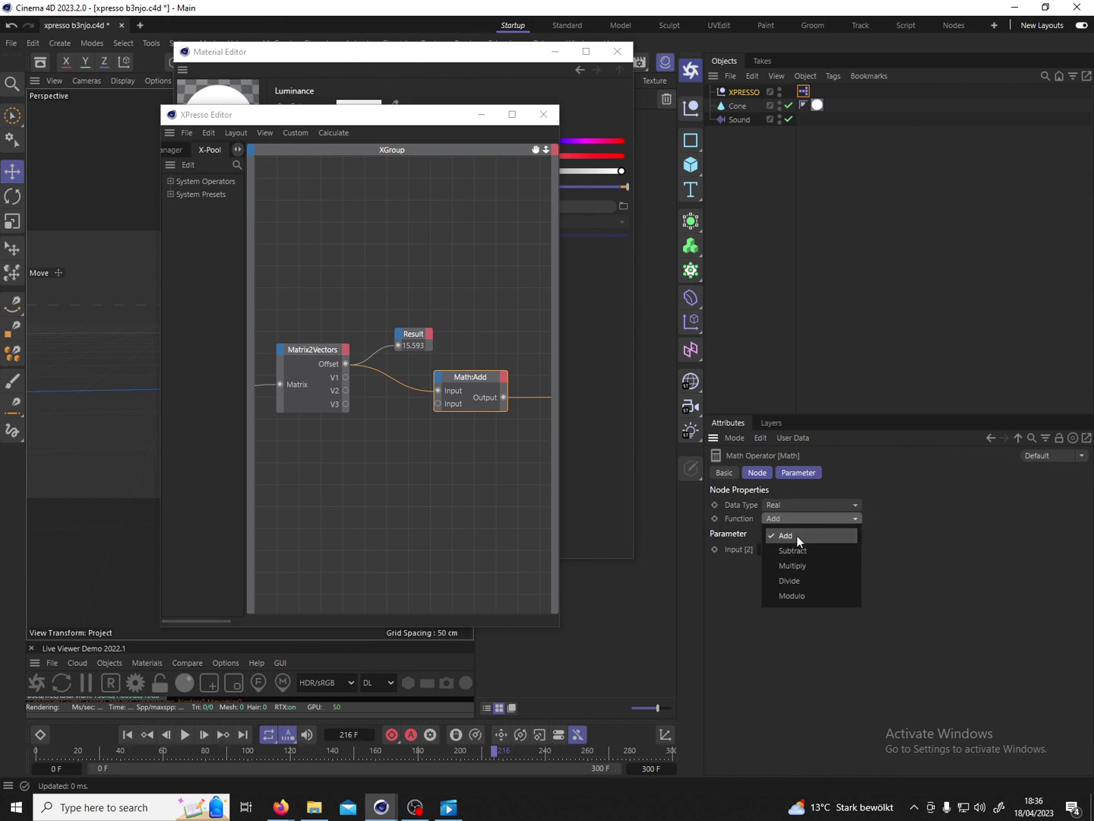
pyautogui.click(789, 582)
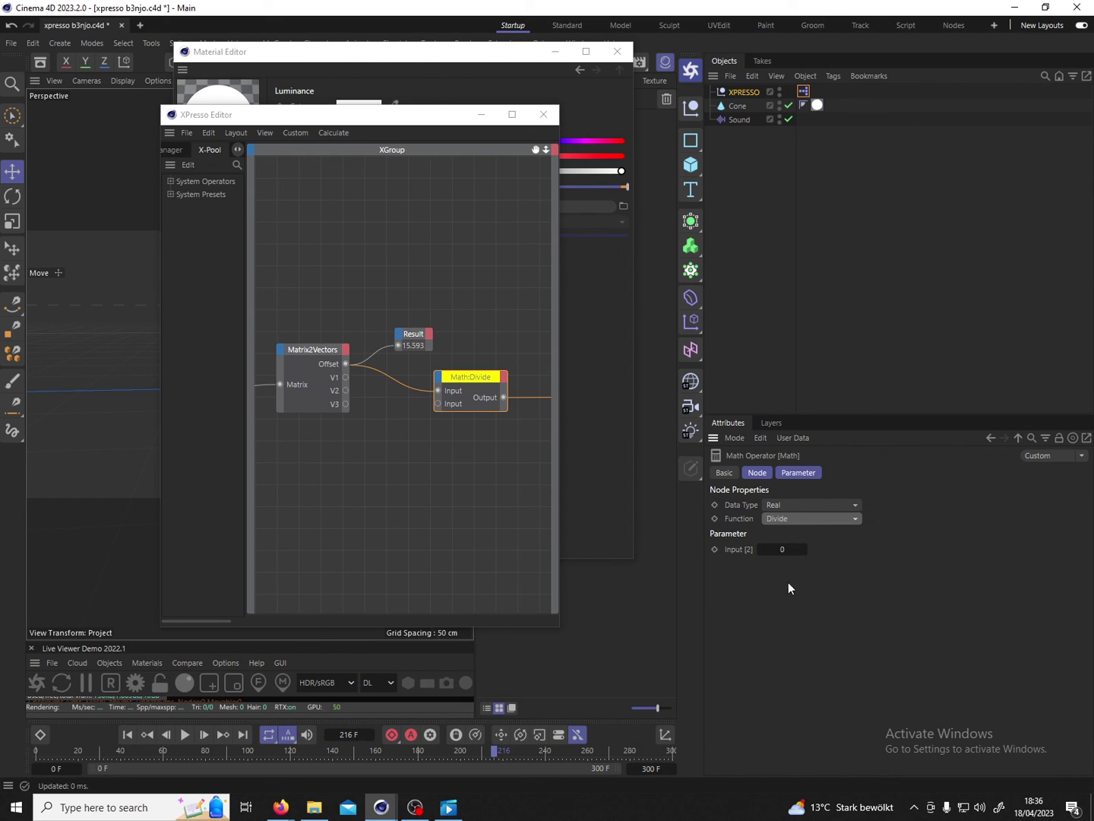
pyautogui.click(782, 549)
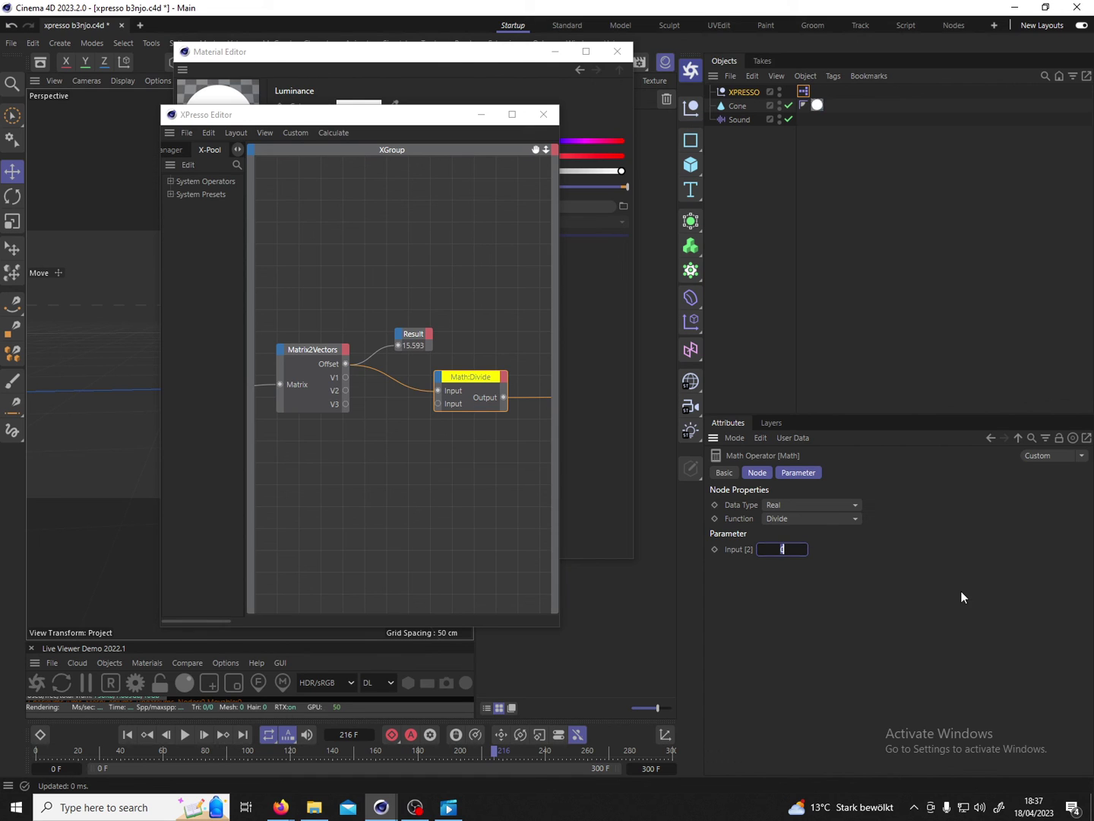
# Set the Math:Divide node's Input [2] to 40 and play the animation to watch Luminance Brightness vary
pyautogui.write('40')
pyautogui.press('Return')
pyautogui.moveTo(313, 115); pyautogui.dragTo(788, 223)
pyautogui.moveTo(422, 57); pyautogui.dragTo(740, 35)
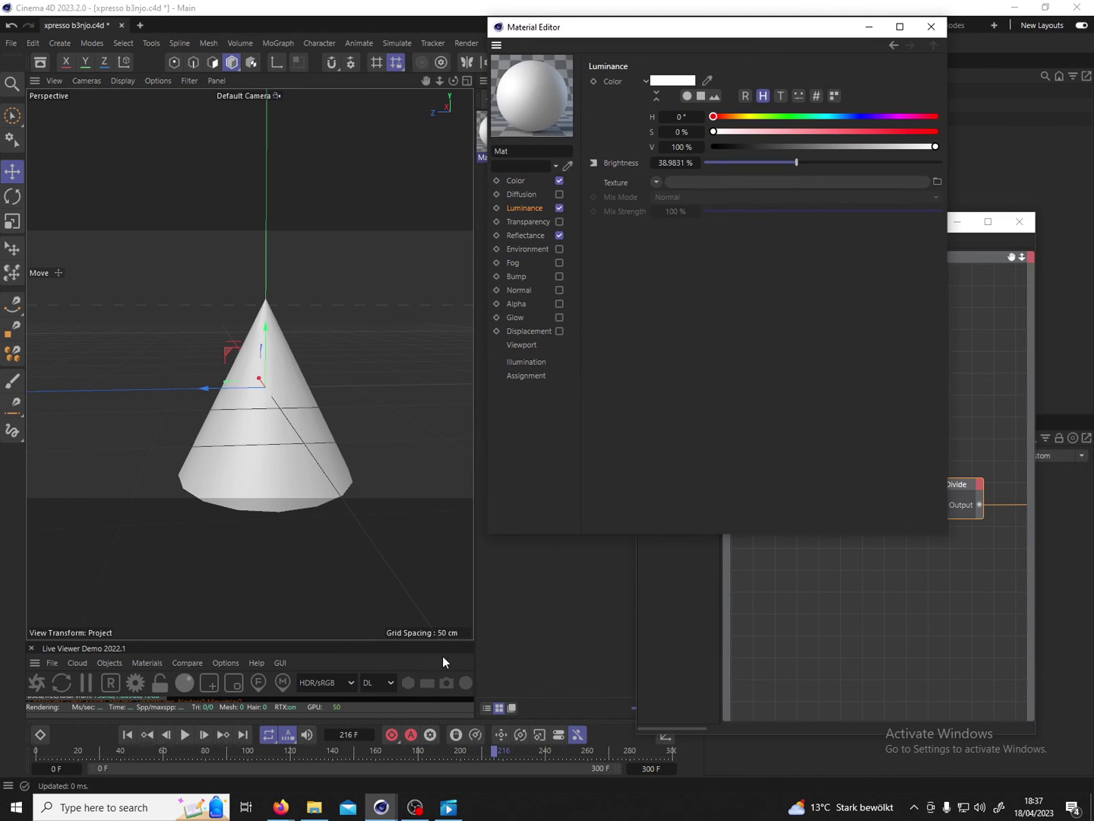
pyautogui.click(185, 735)
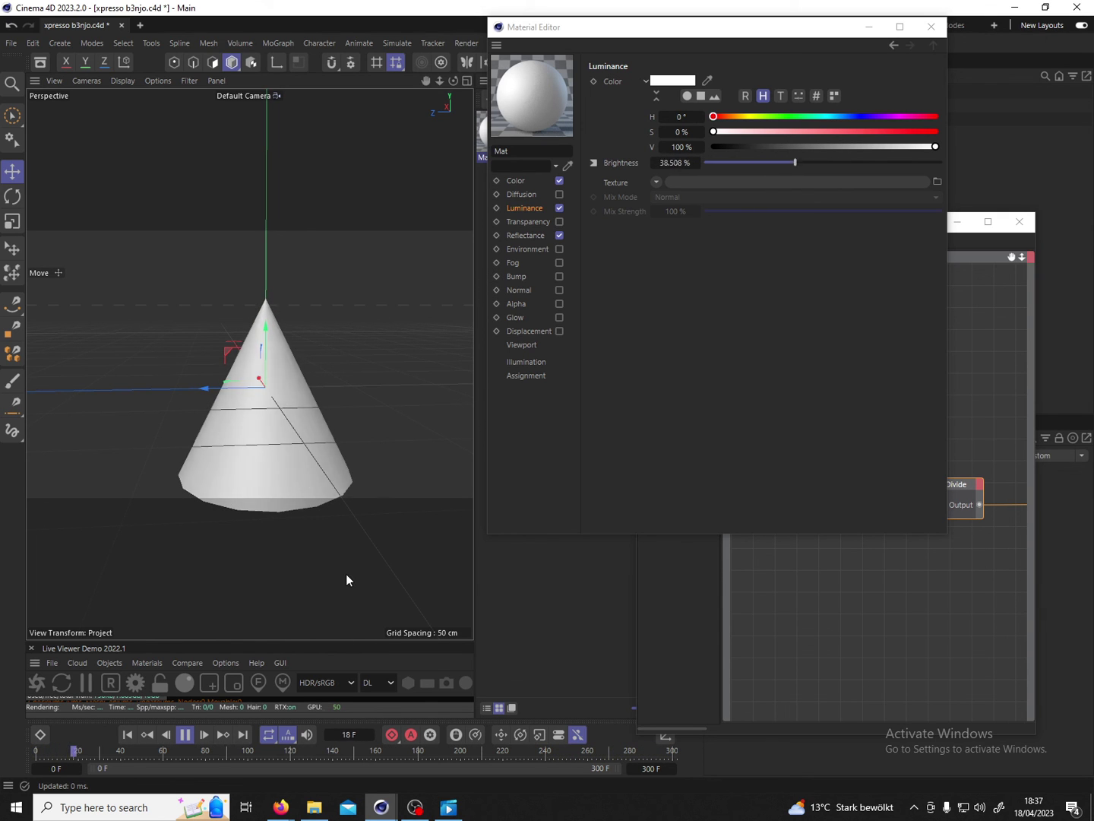
pyautogui.click(186, 736)
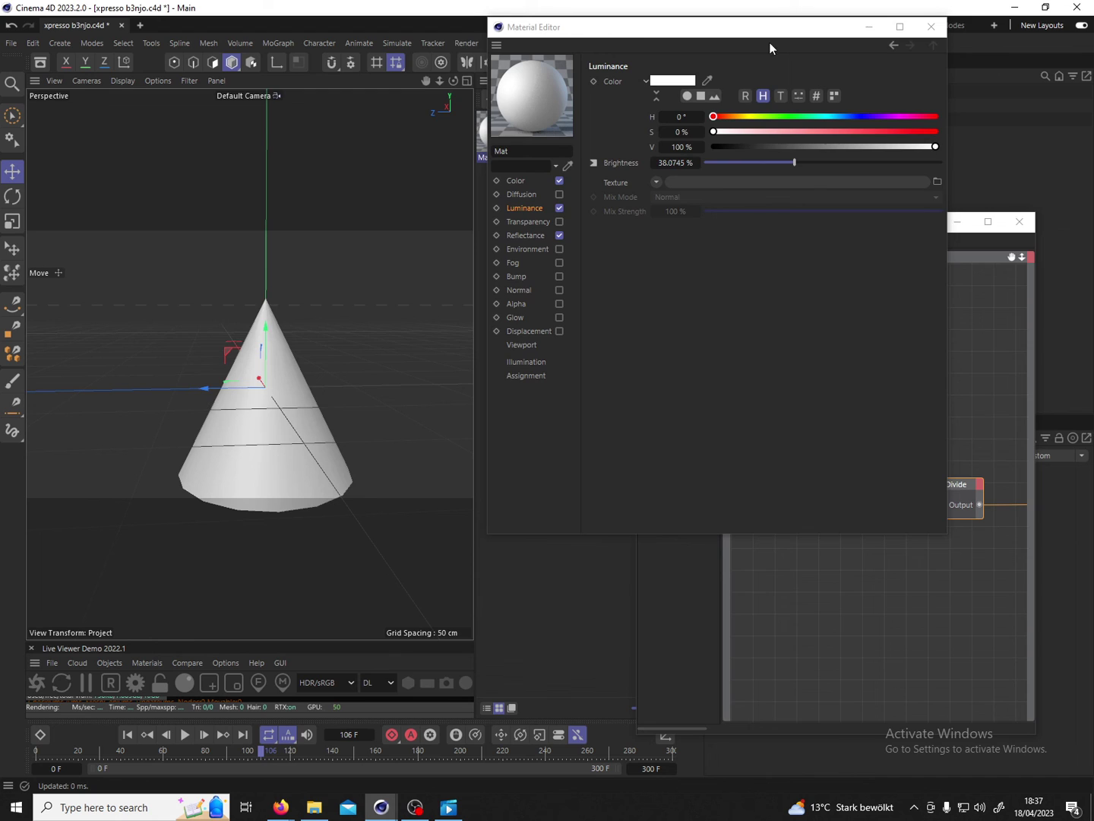
# Put the XPresso Editor away and lower the Sound effector's amplitude probe top to about 0.80
pyautogui.moveTo(779, 34); pyautogui.dragTo(467, 126)
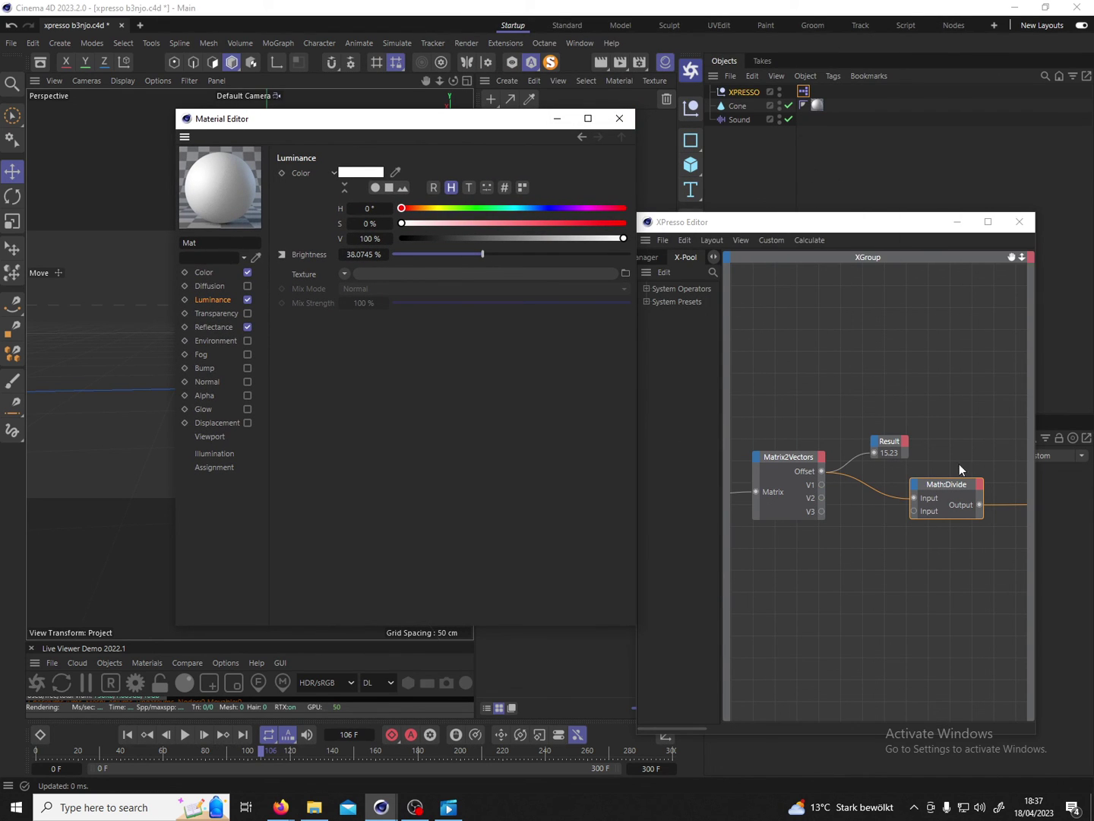
pyautogui.click(955, 223)
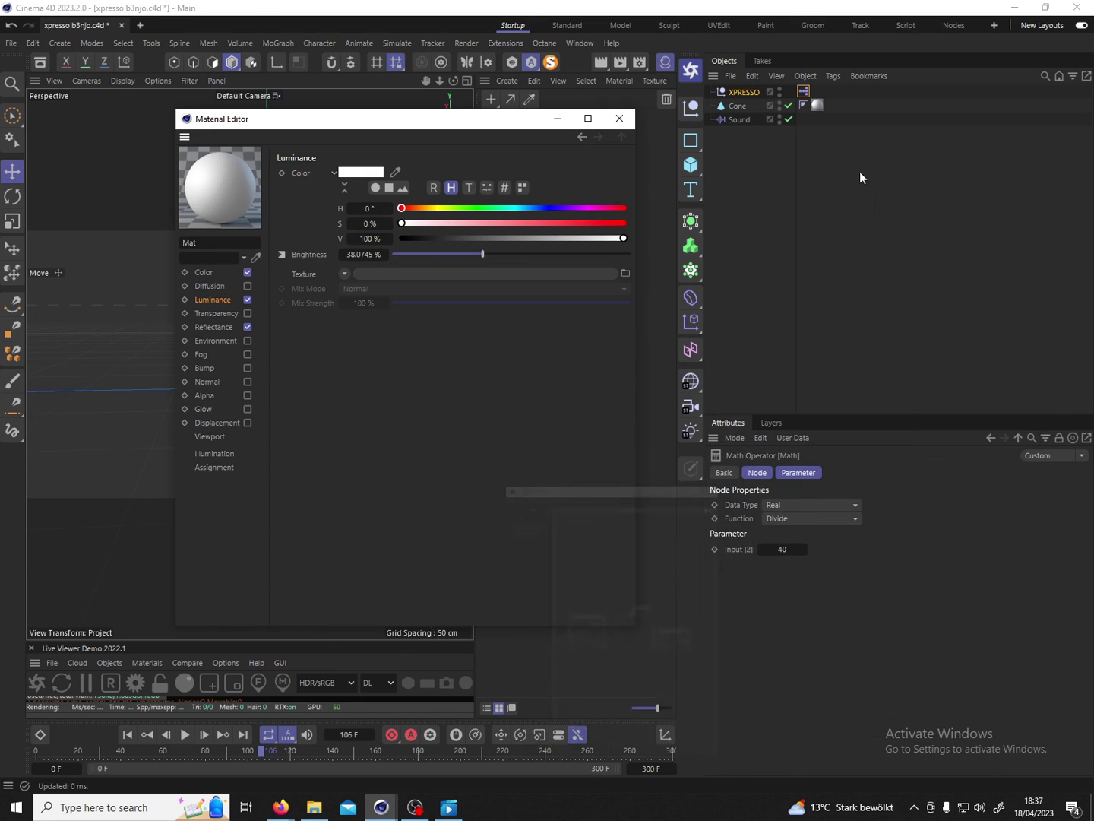
pyautogui.click(737, 120)
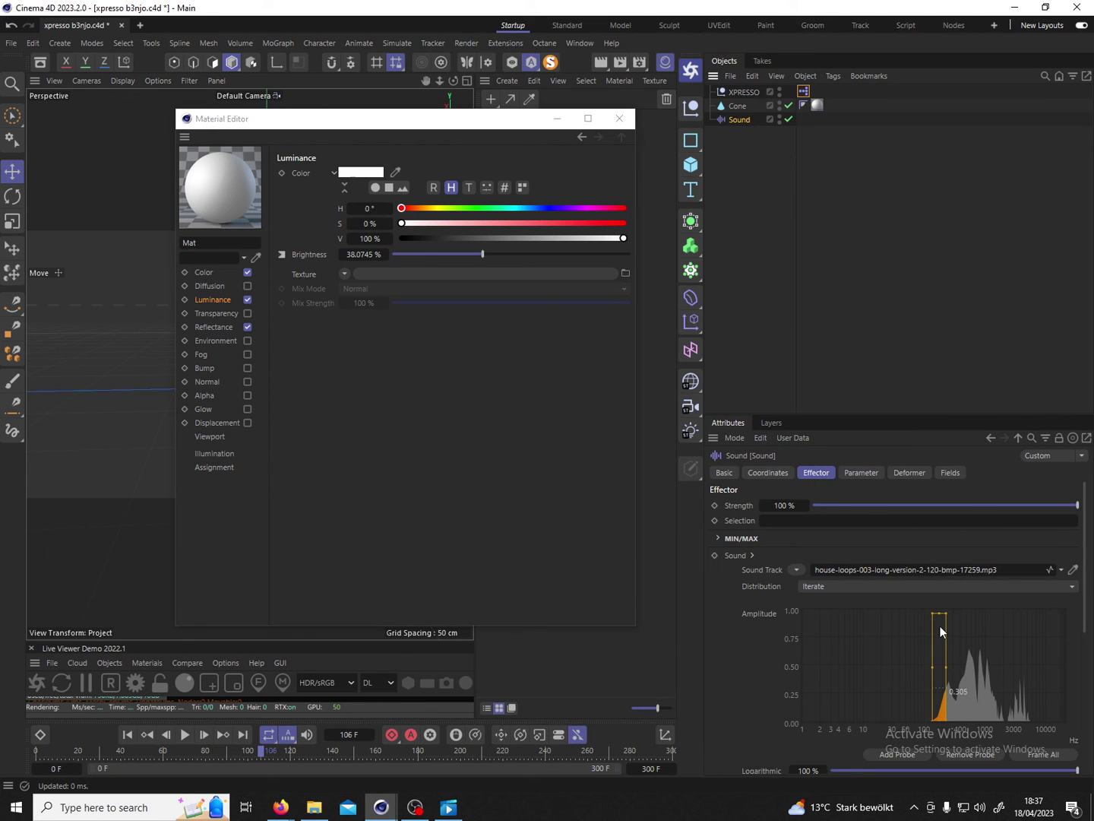
pyautogui.moveTo(939, 612); pyautogui.dragTo(939, 632)
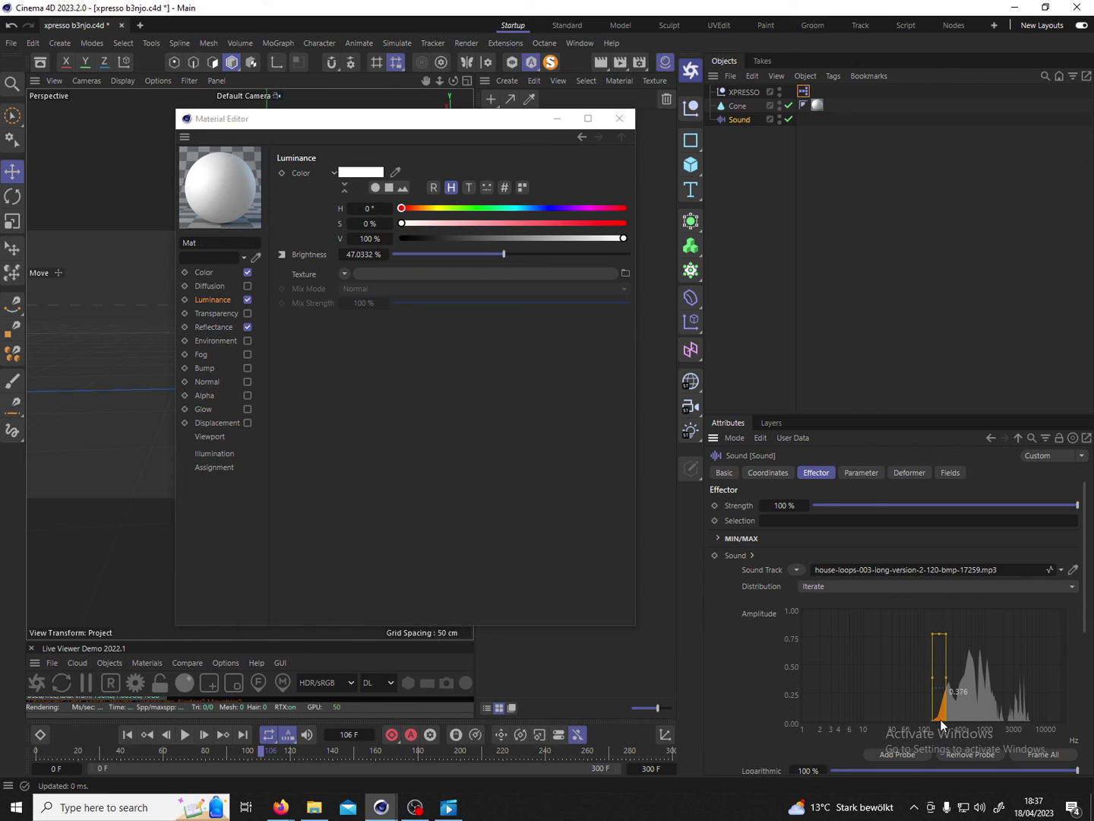
pyautogui.moveTo(942, 707); pyautogui.dragTo(933, 701)
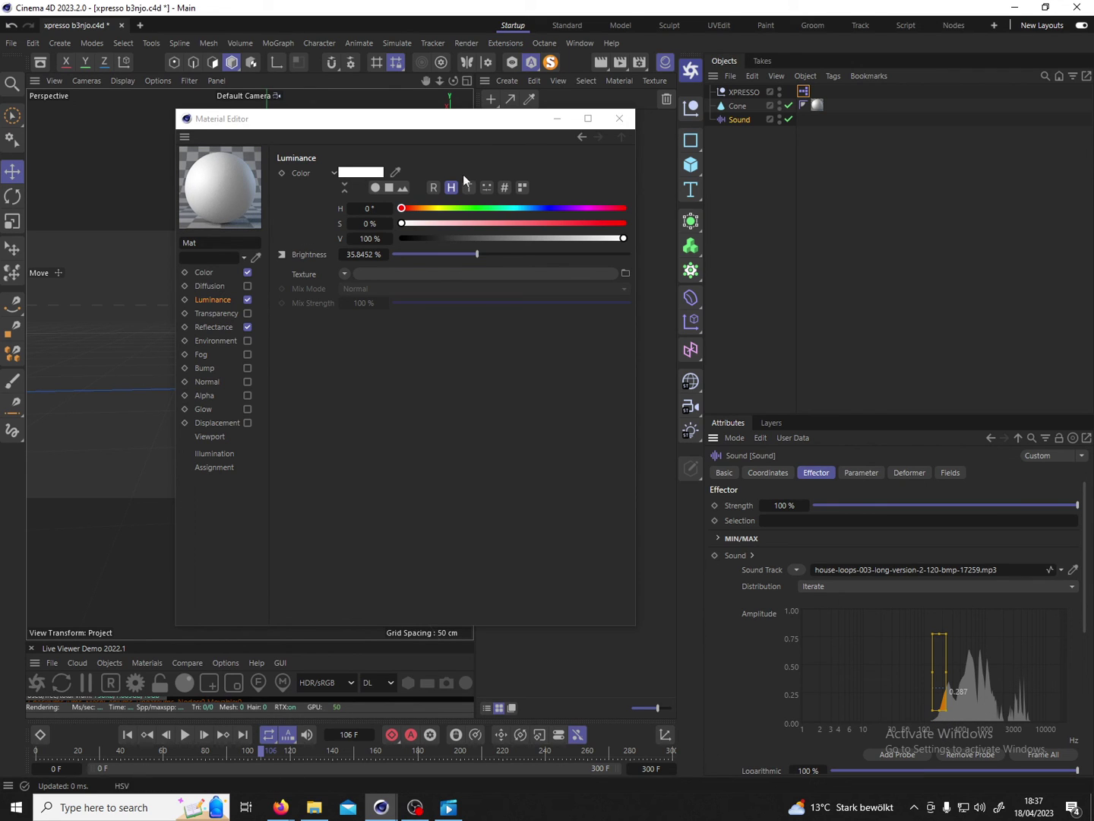
# Close the Material Editor and play a short preview of the reacting cone
pyautogui.click(557, 119)
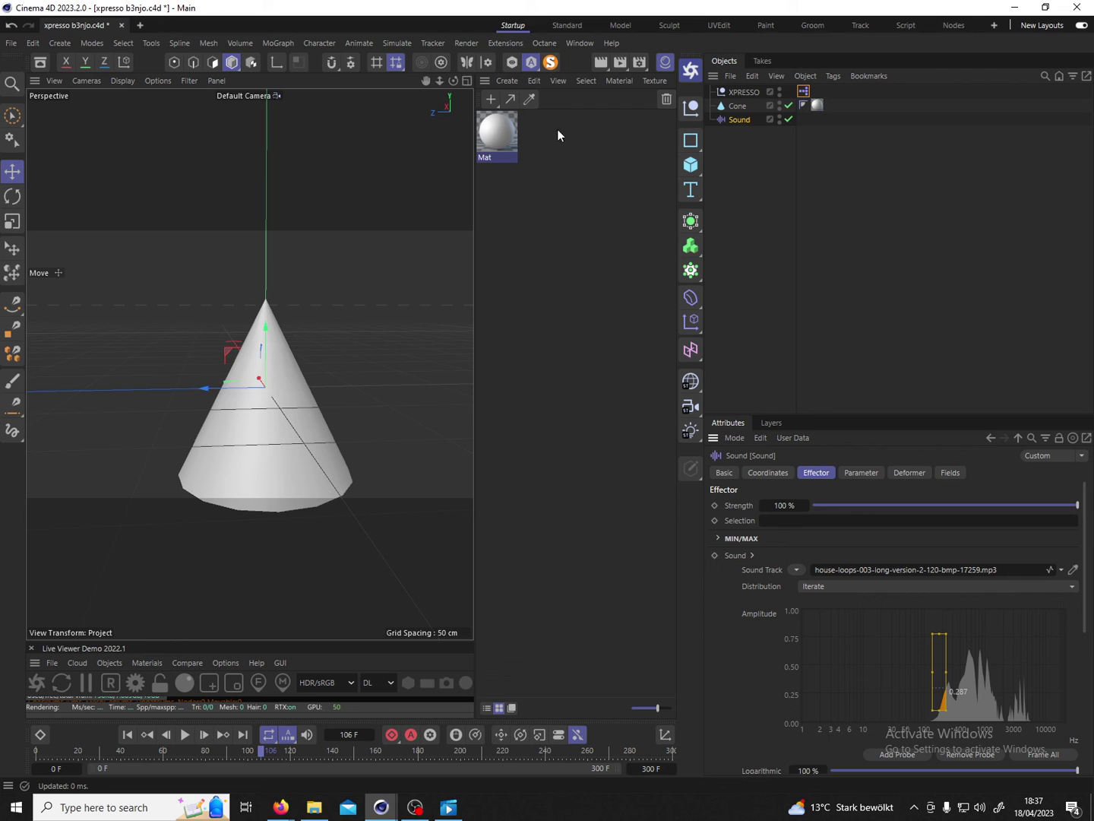
pyautogui.click(184, 734)
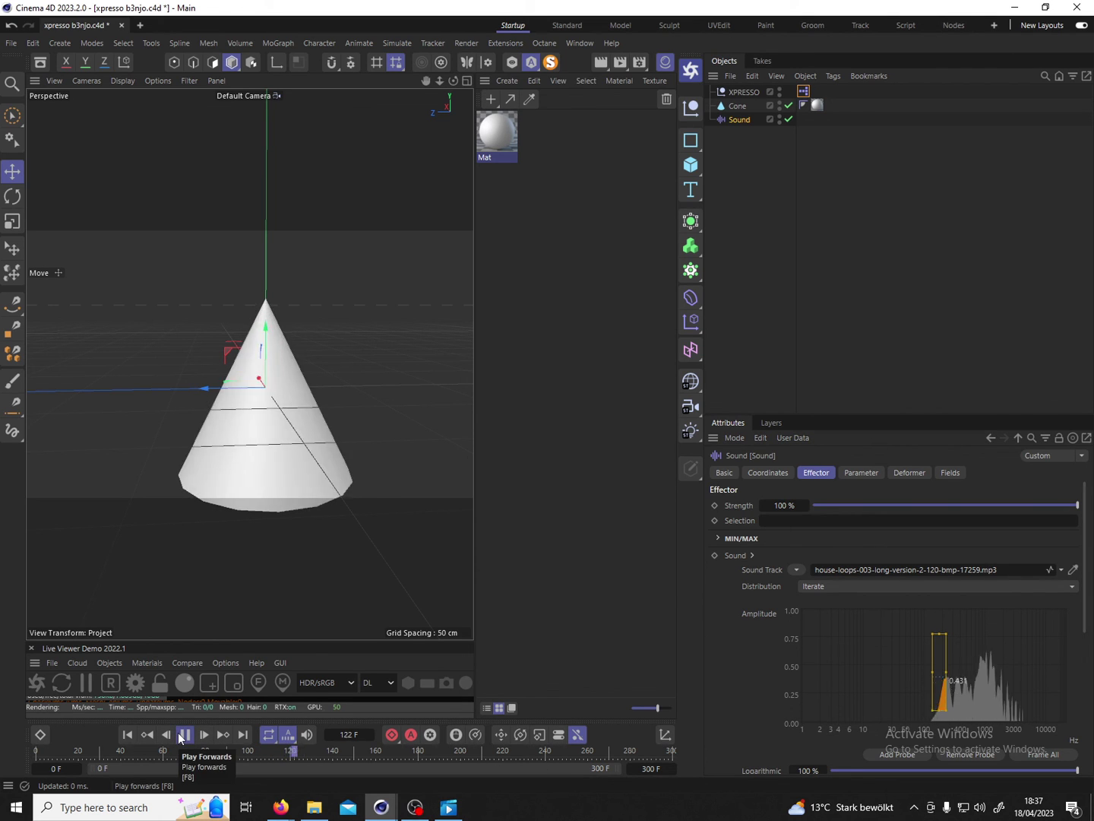
pyautogui.click(183, 735)
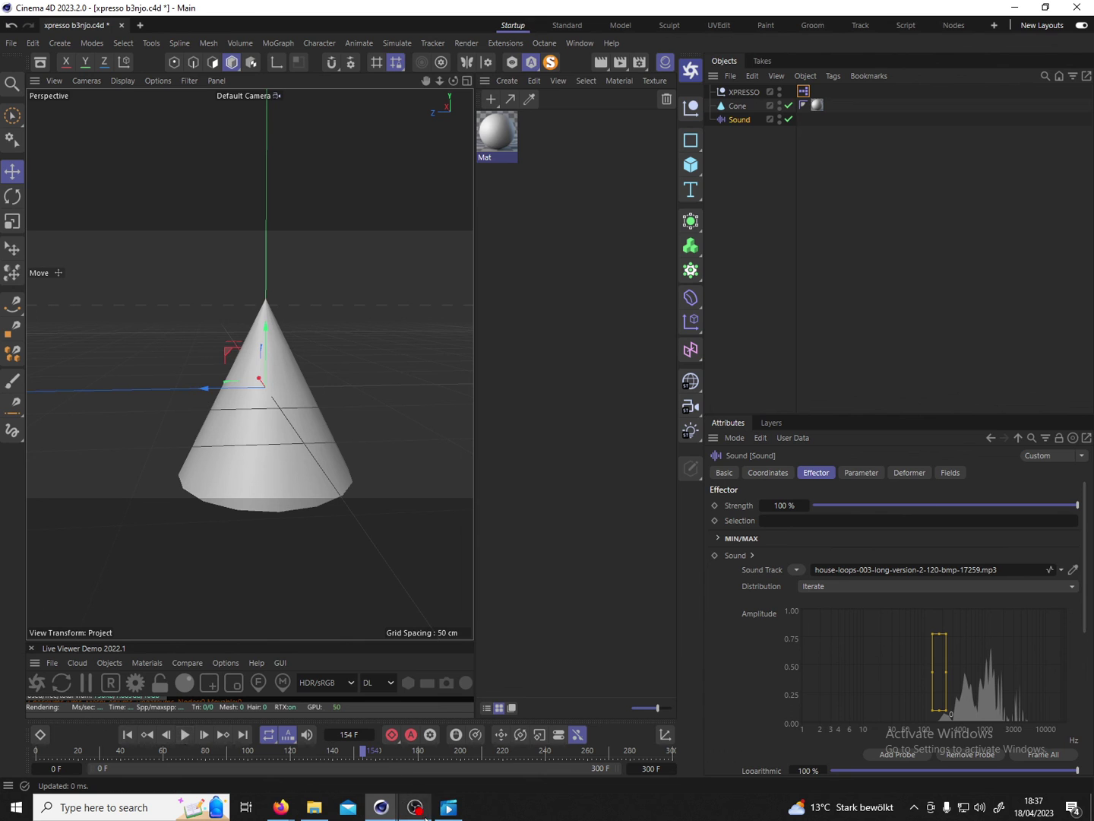